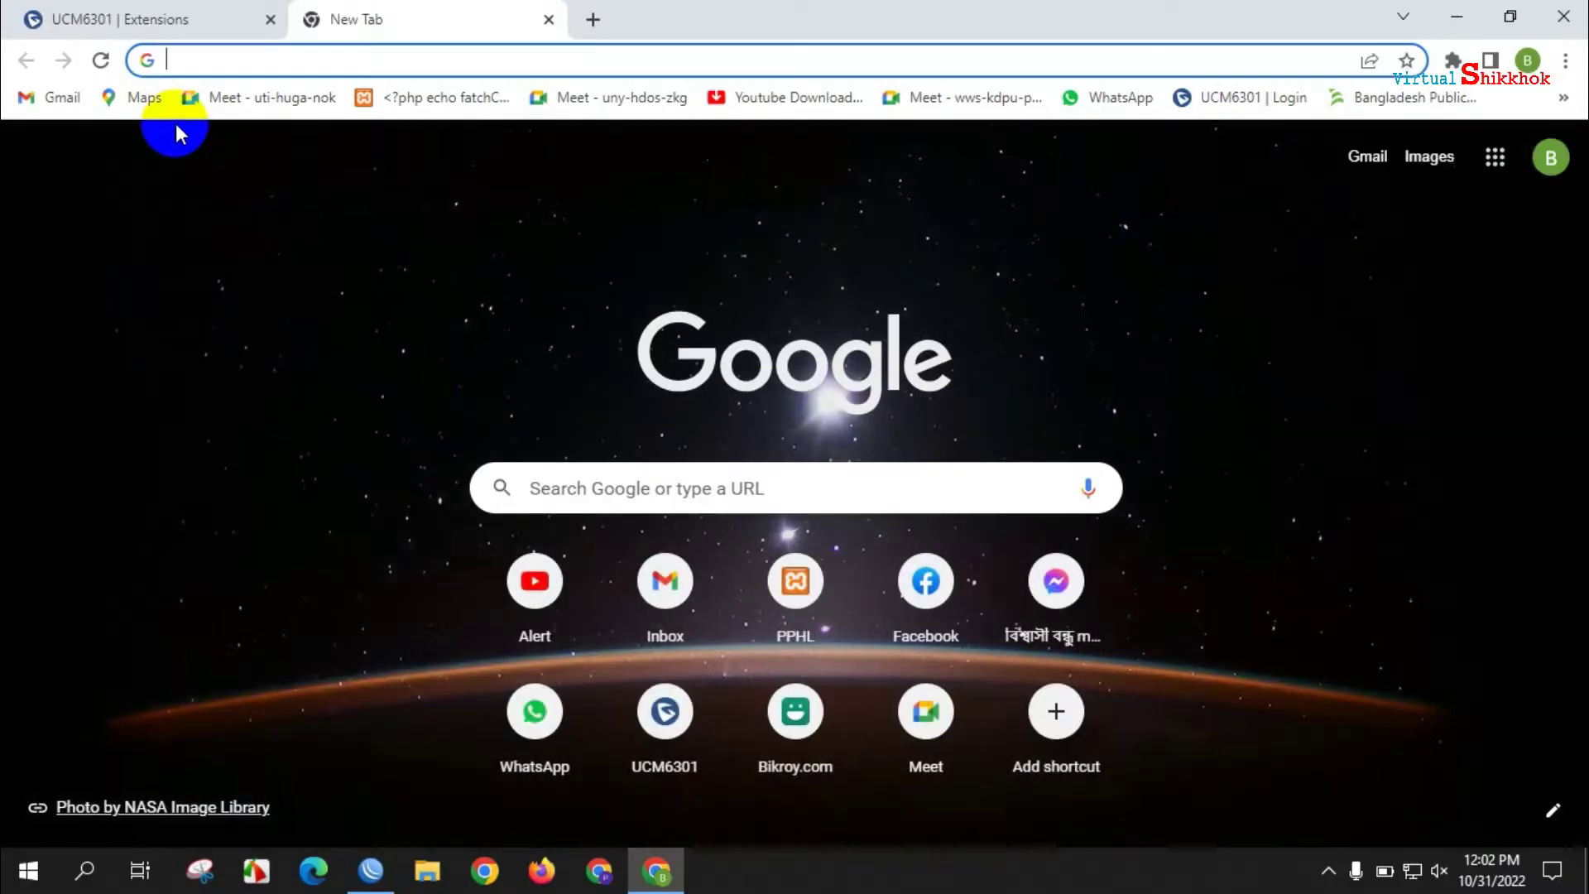
Step: Load the phone's login page at 10.168.2.63 and enter admin as the username
type("10.168.2.63")
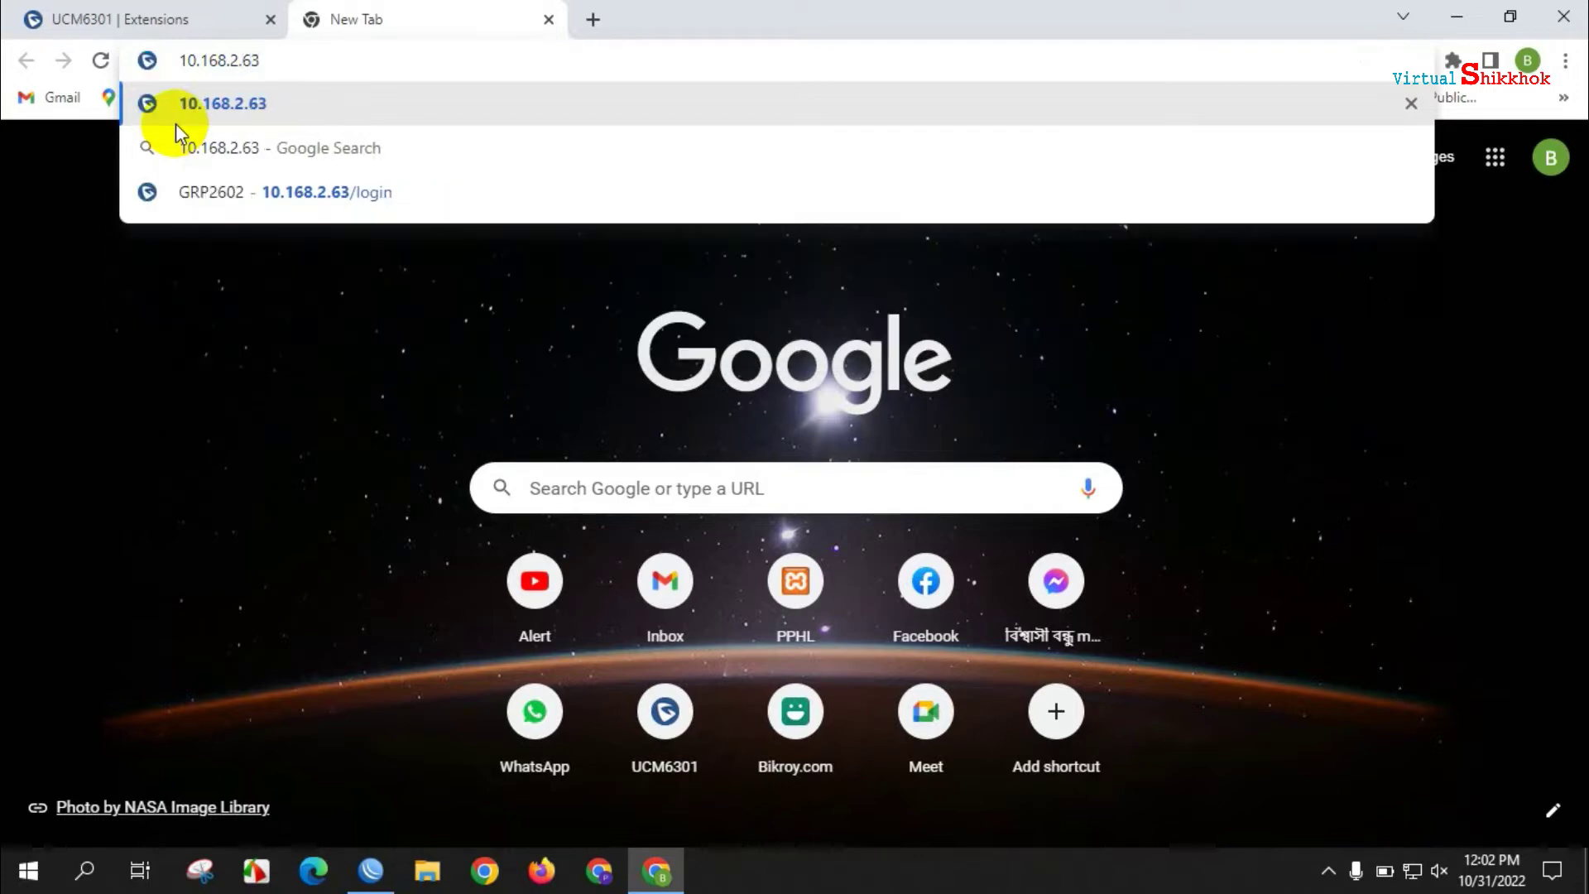
left_click(175, 123)
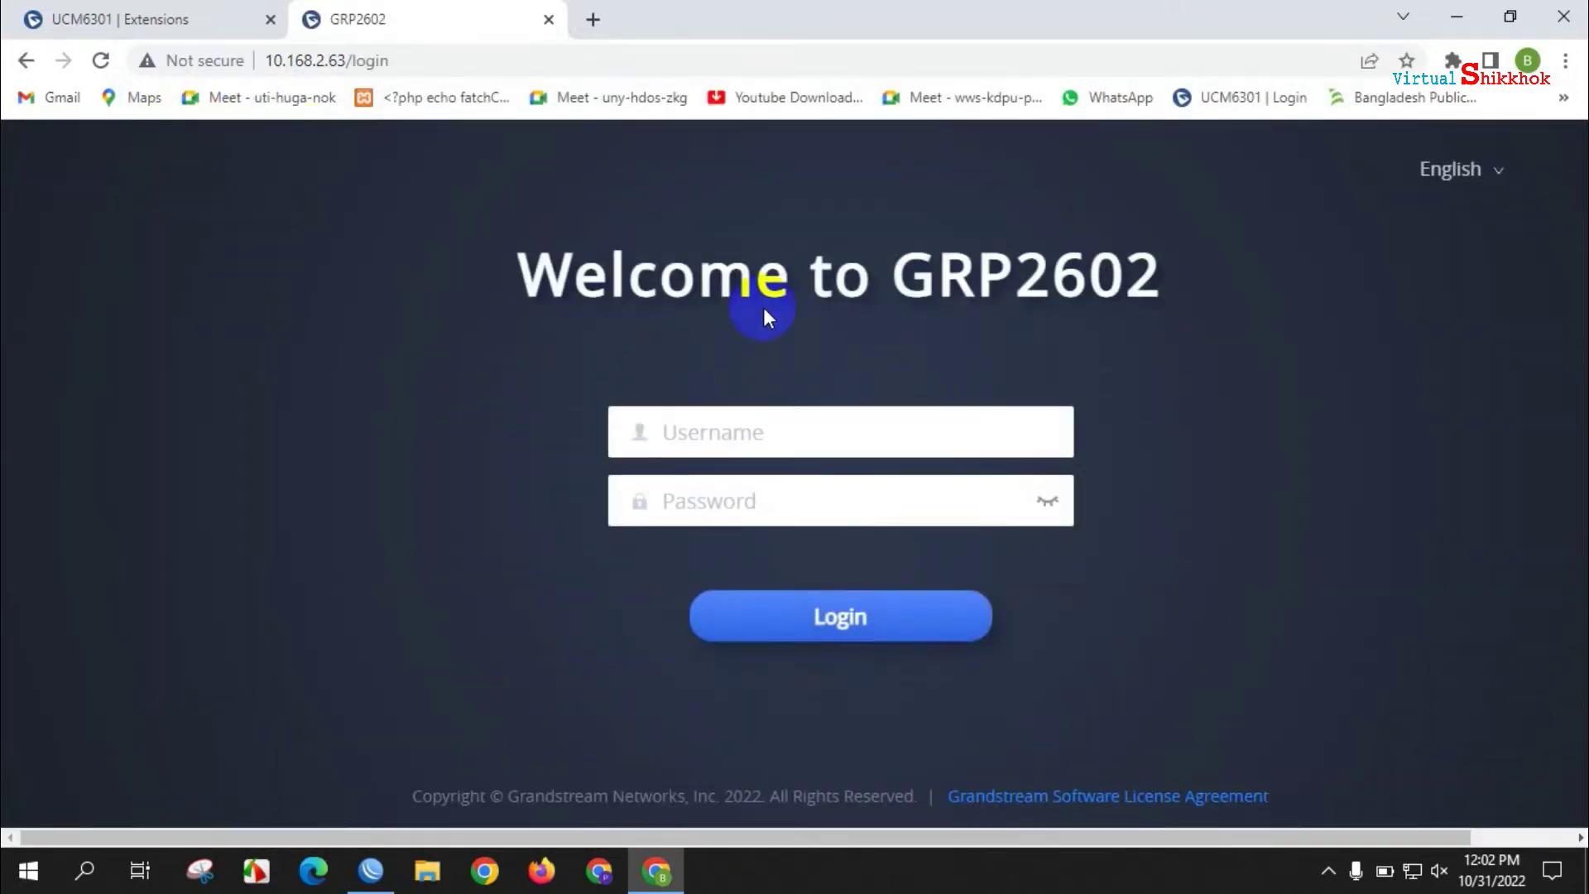
left_click(721, 432)
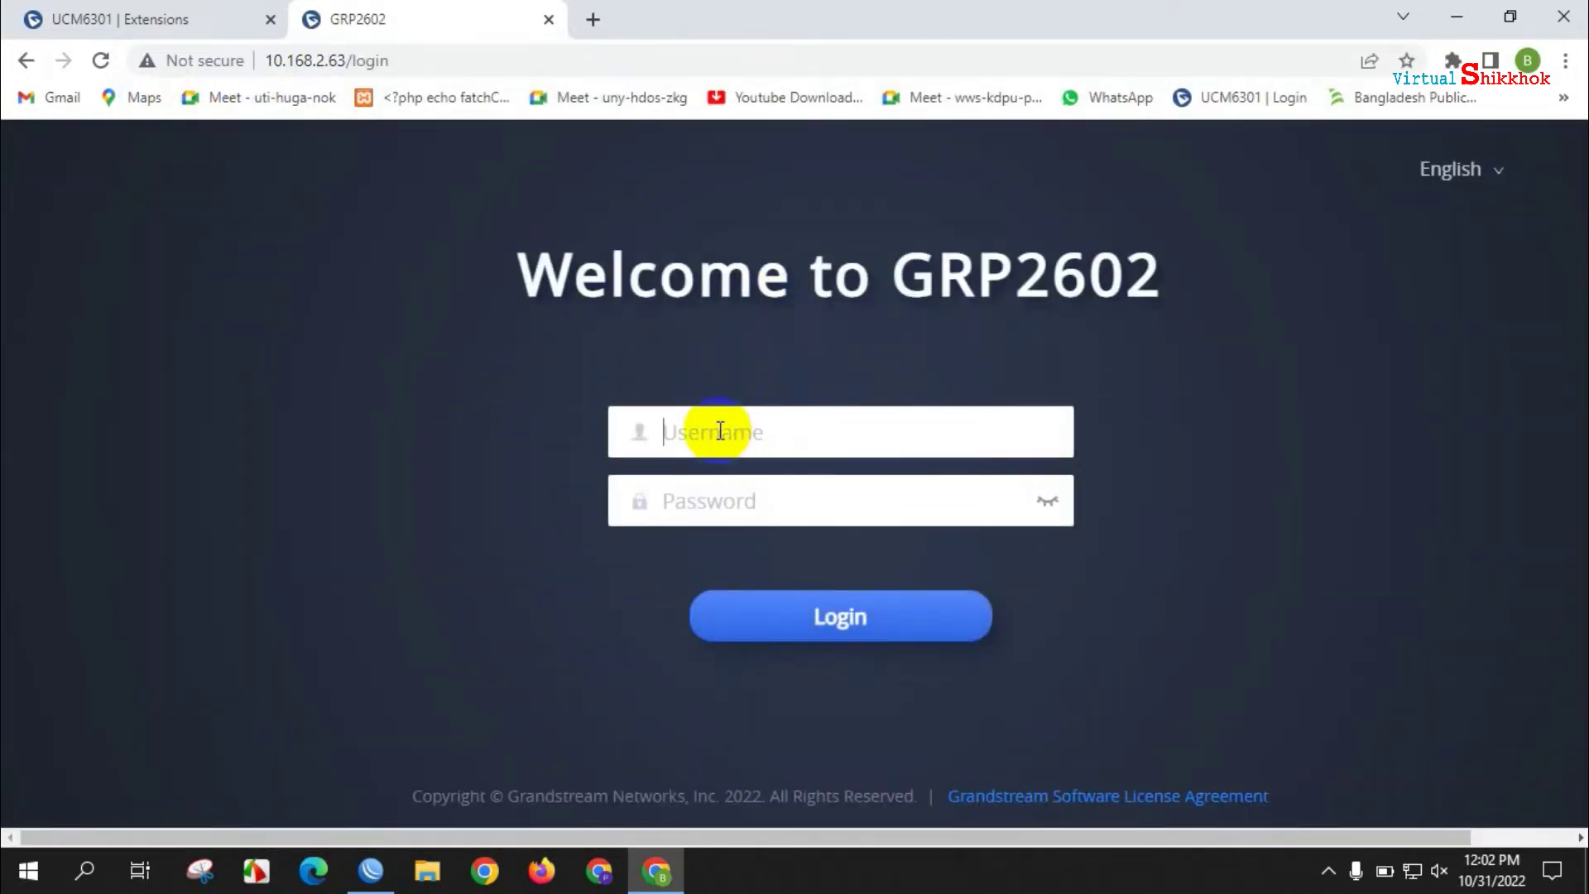
right_click(720, 431)
left_click(704, 430)
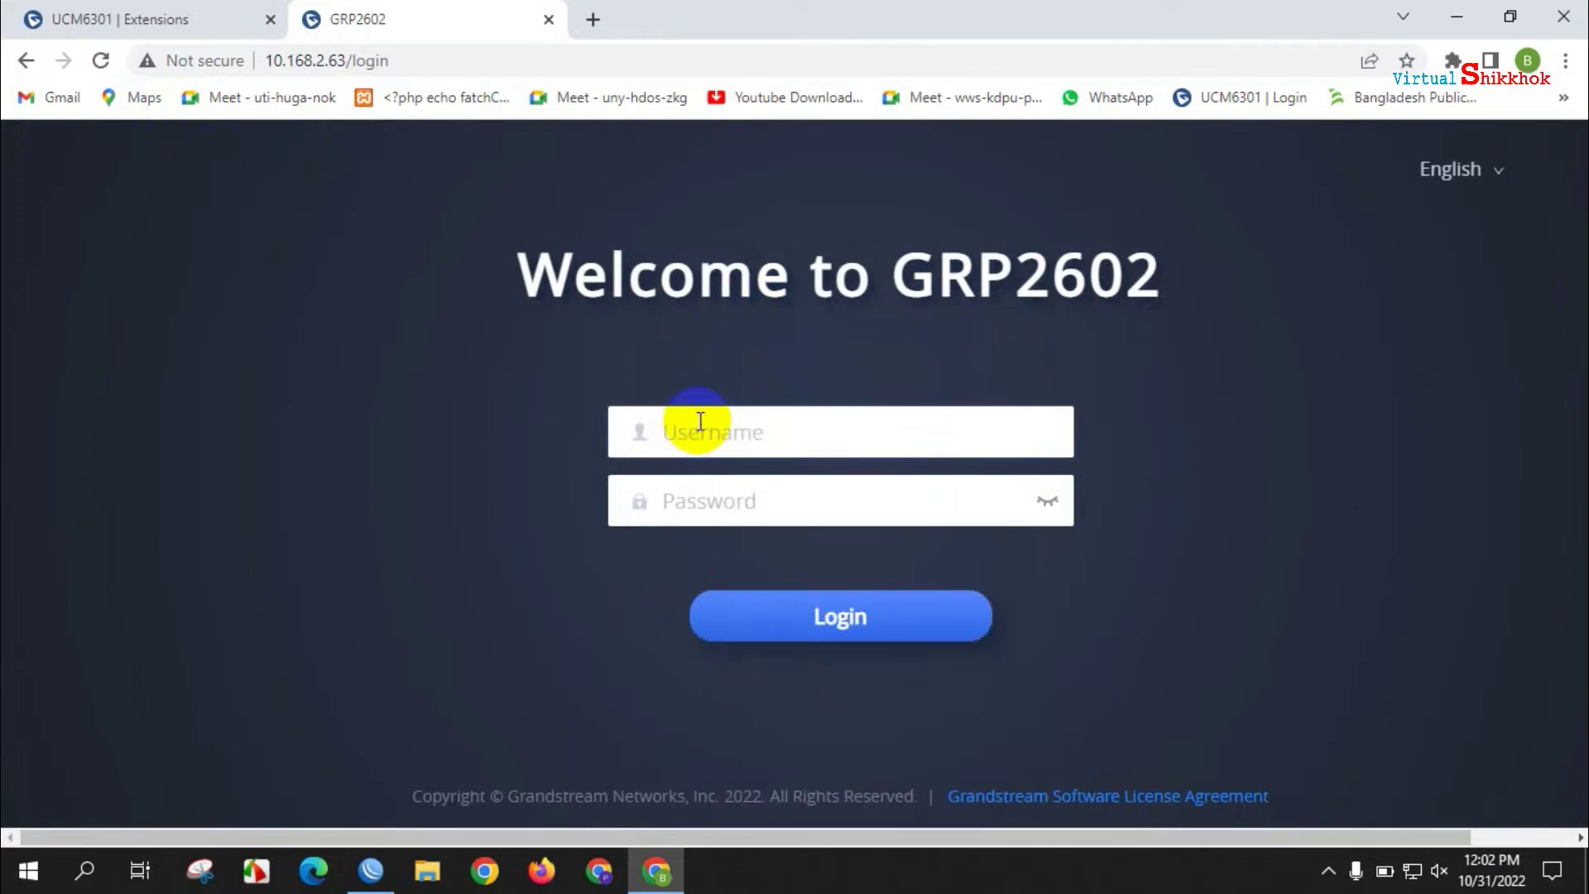
type("admin")
Step: Enter the admin password, fix the extra character after the failed login, and sign in
left_click(785, 502)
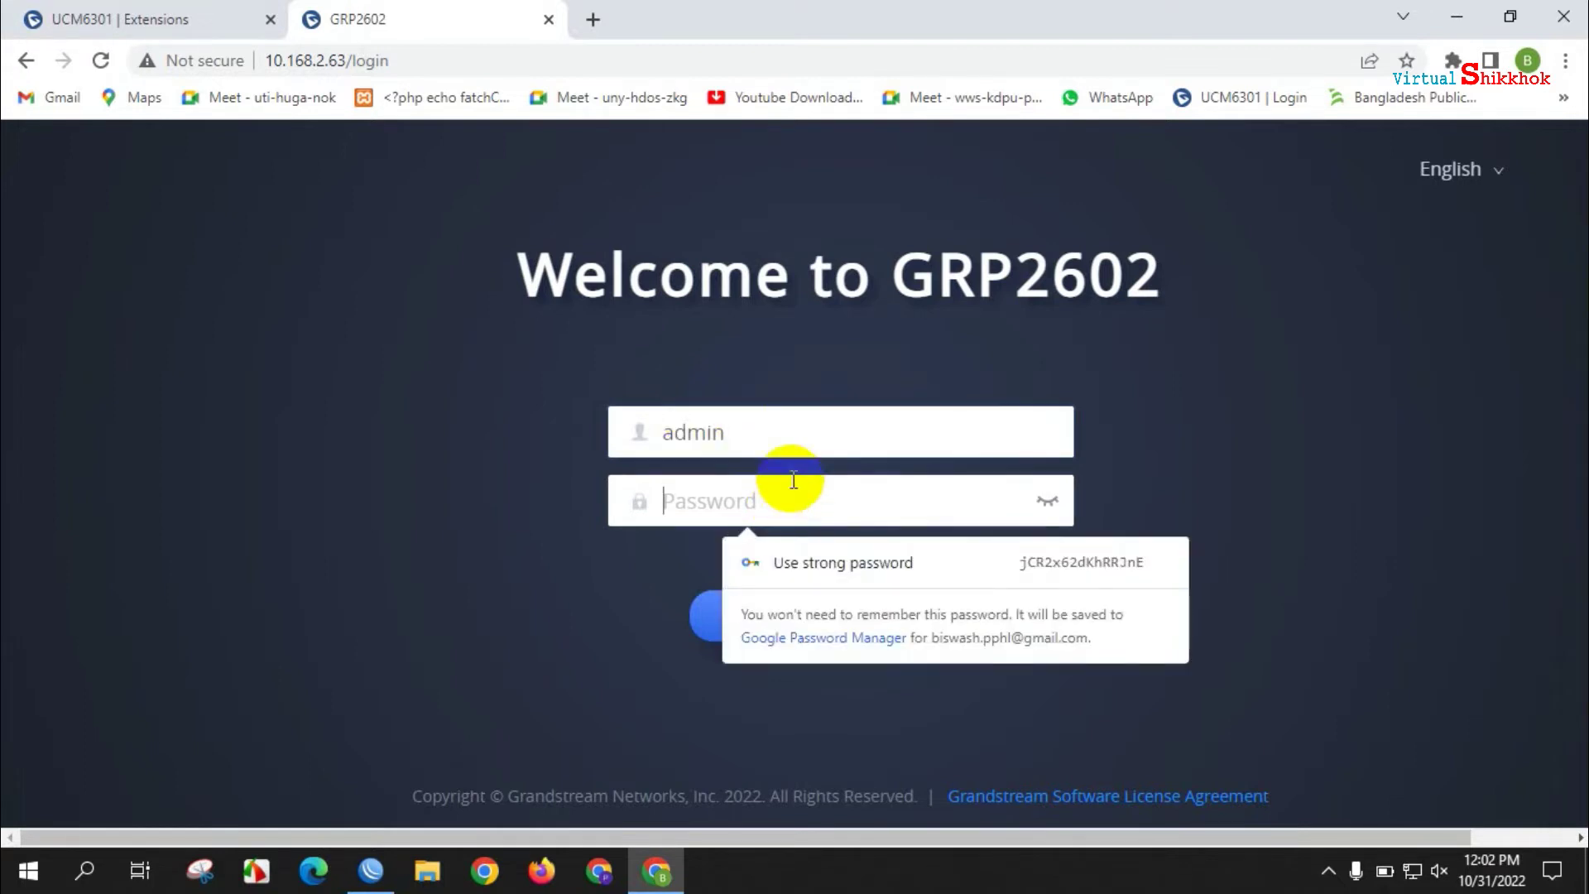
left_click(1048, 501)
left_click(720, 500)
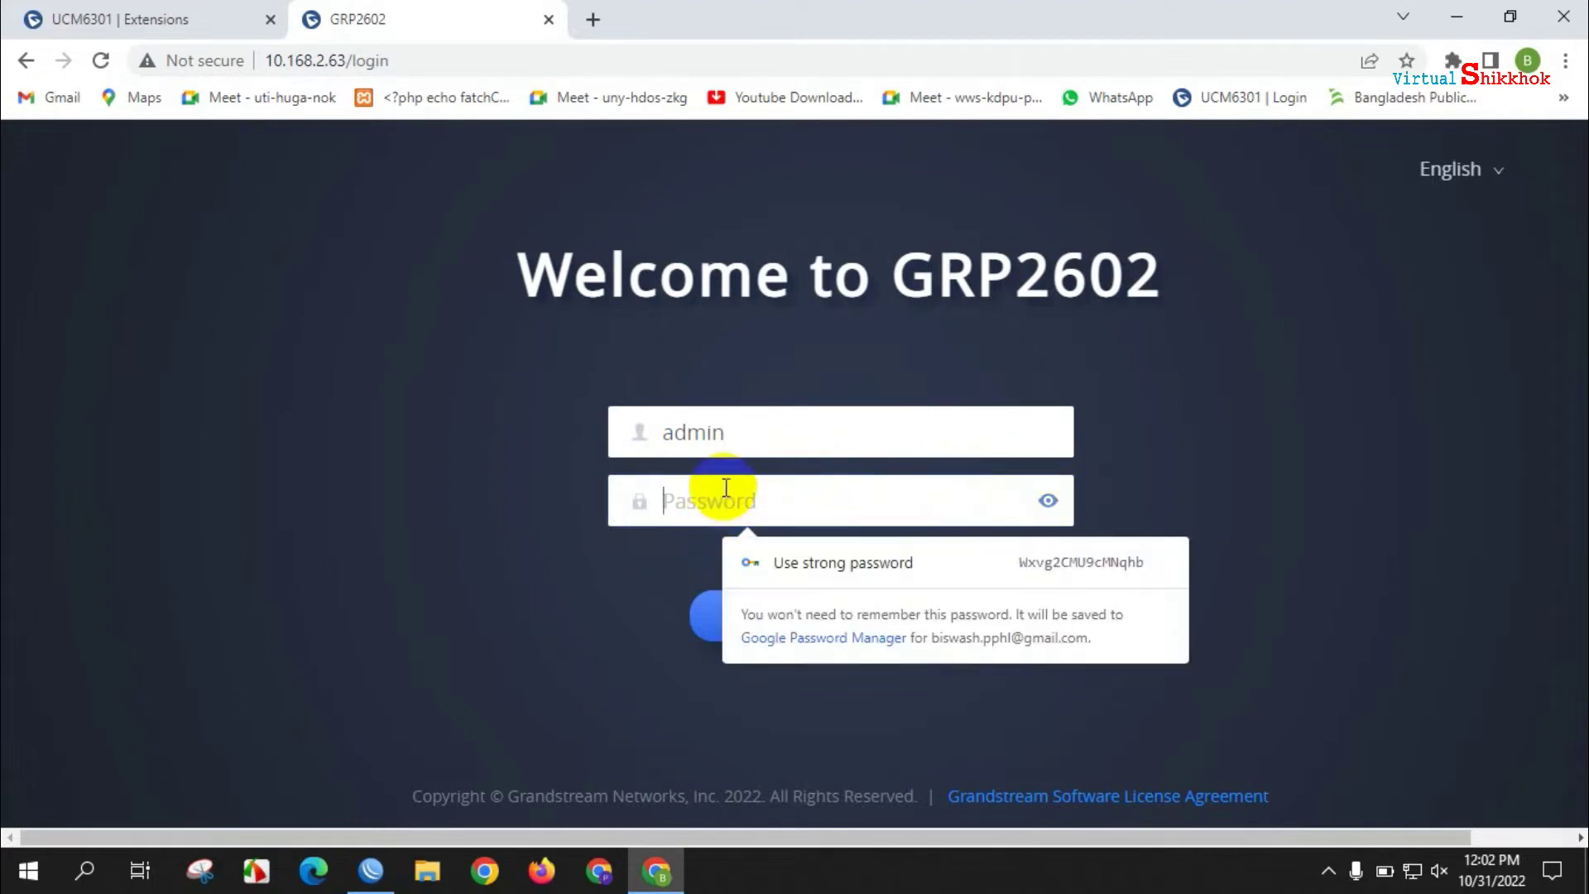
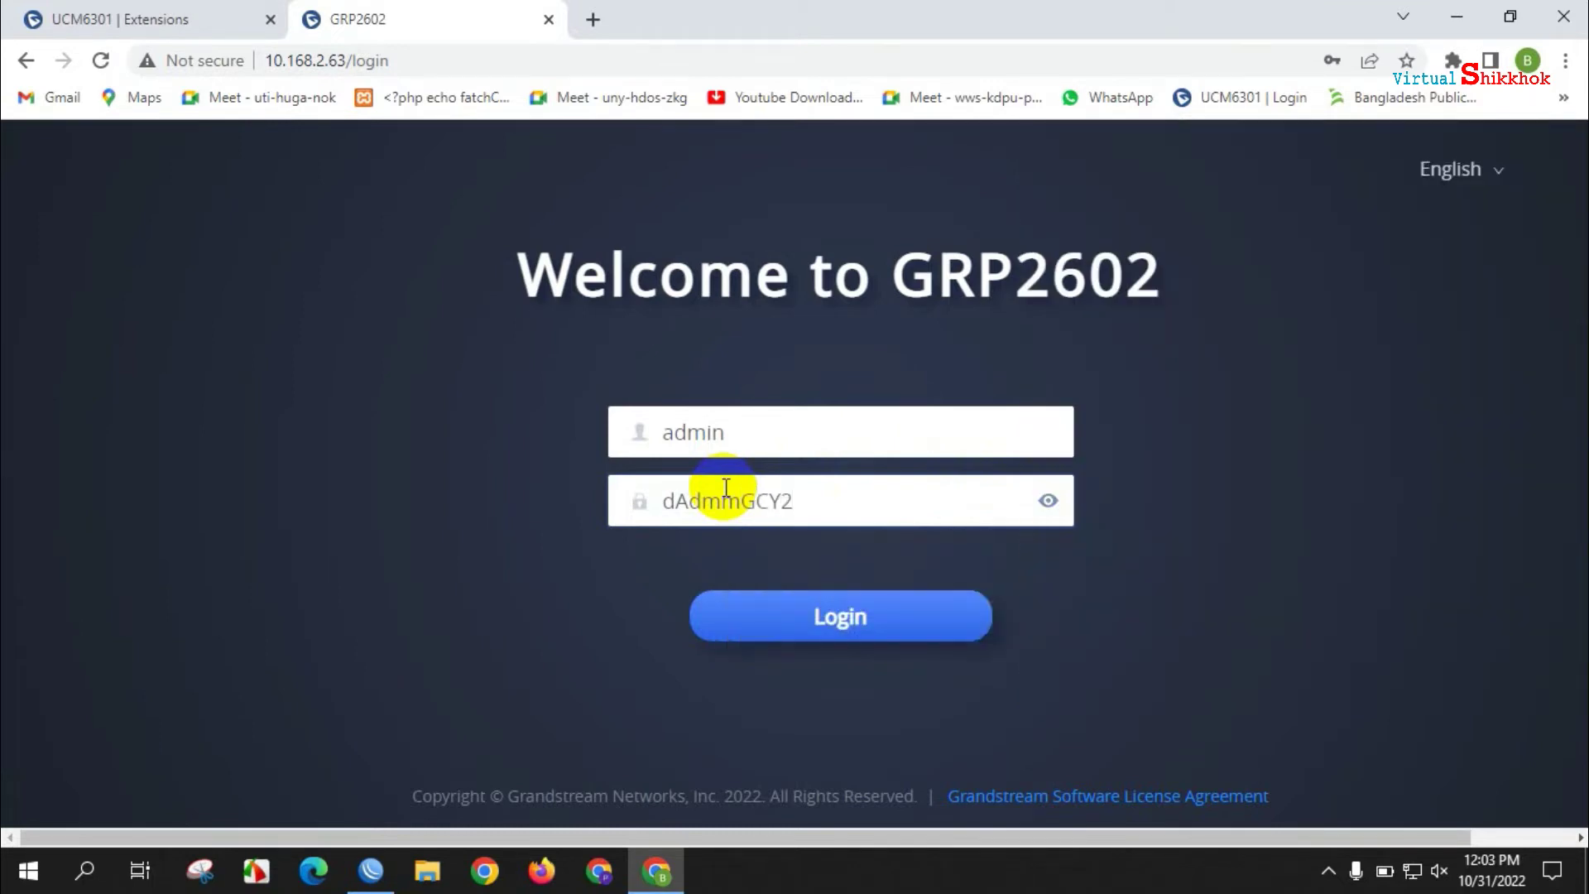
key("Return")
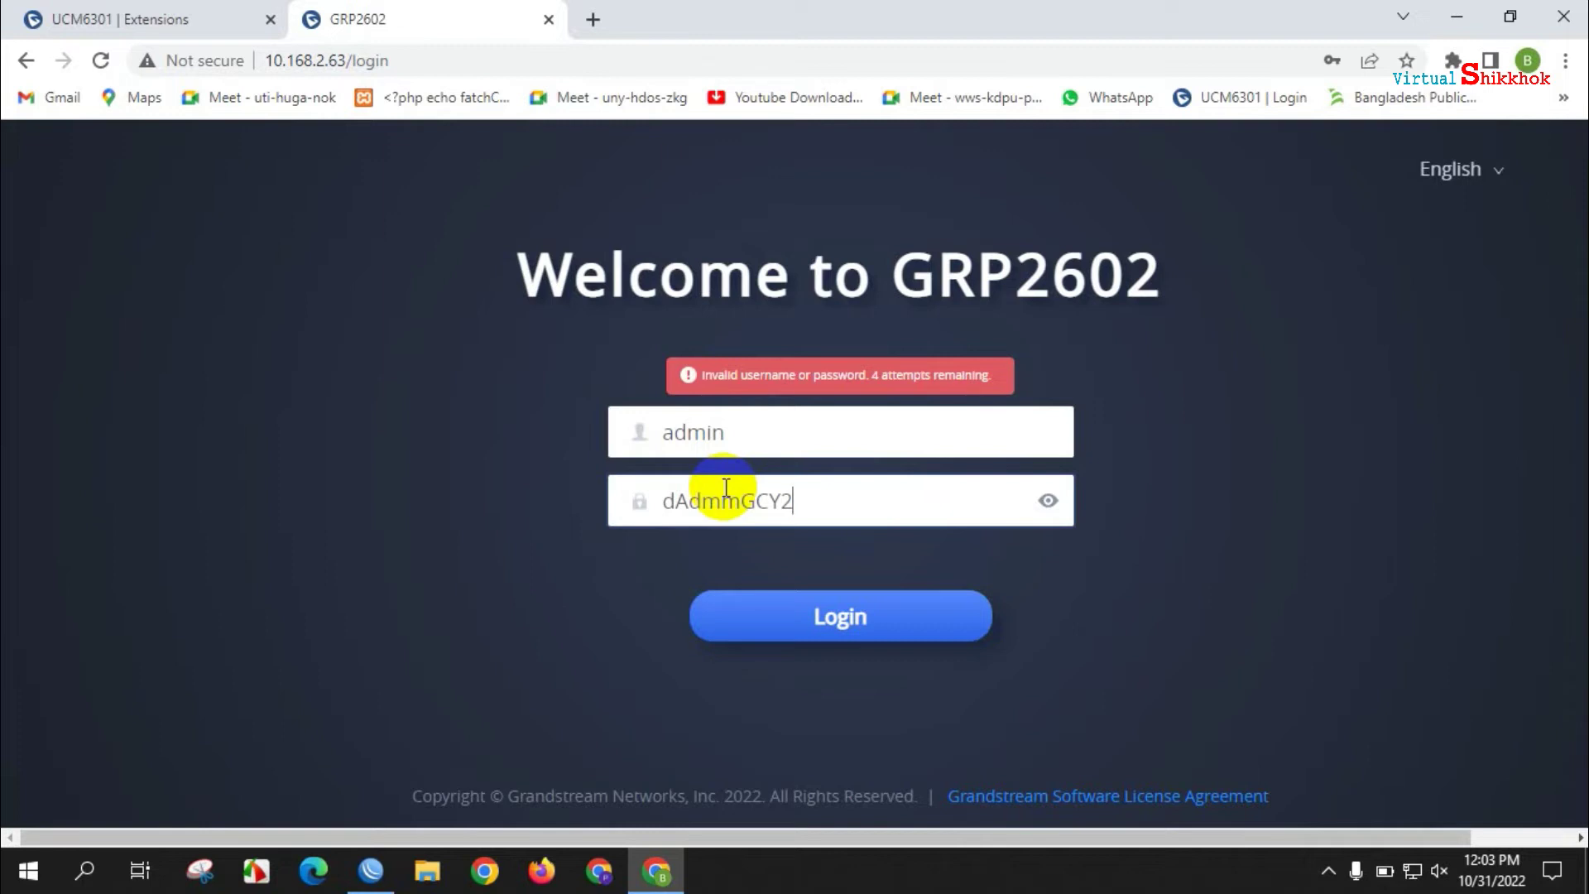
left_click(702, 494)
key("BackSpace")
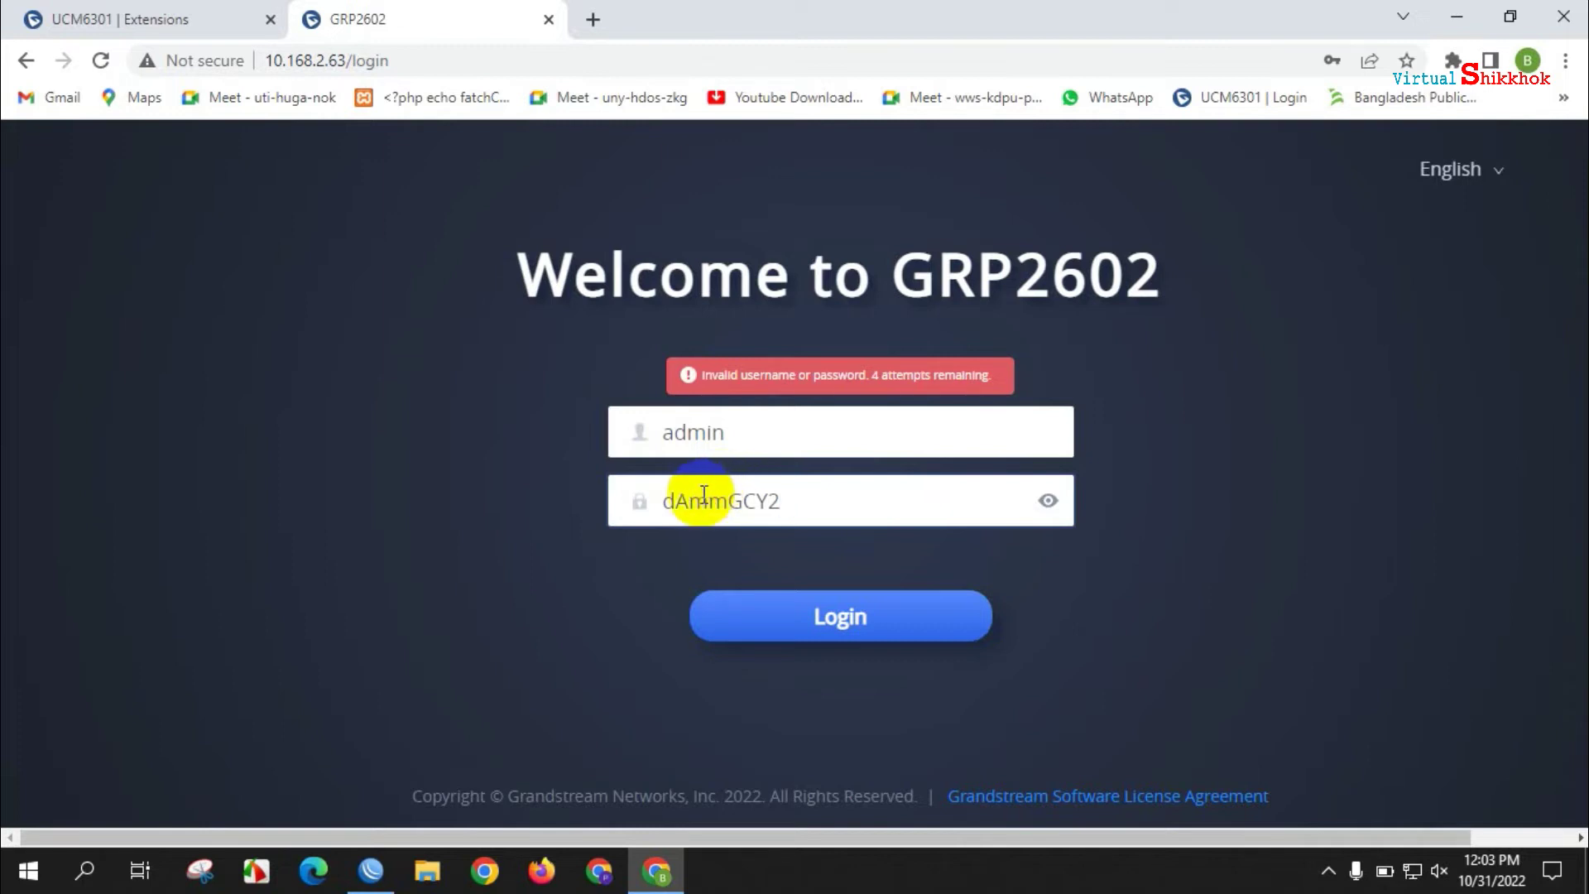
left_click(837, 622)
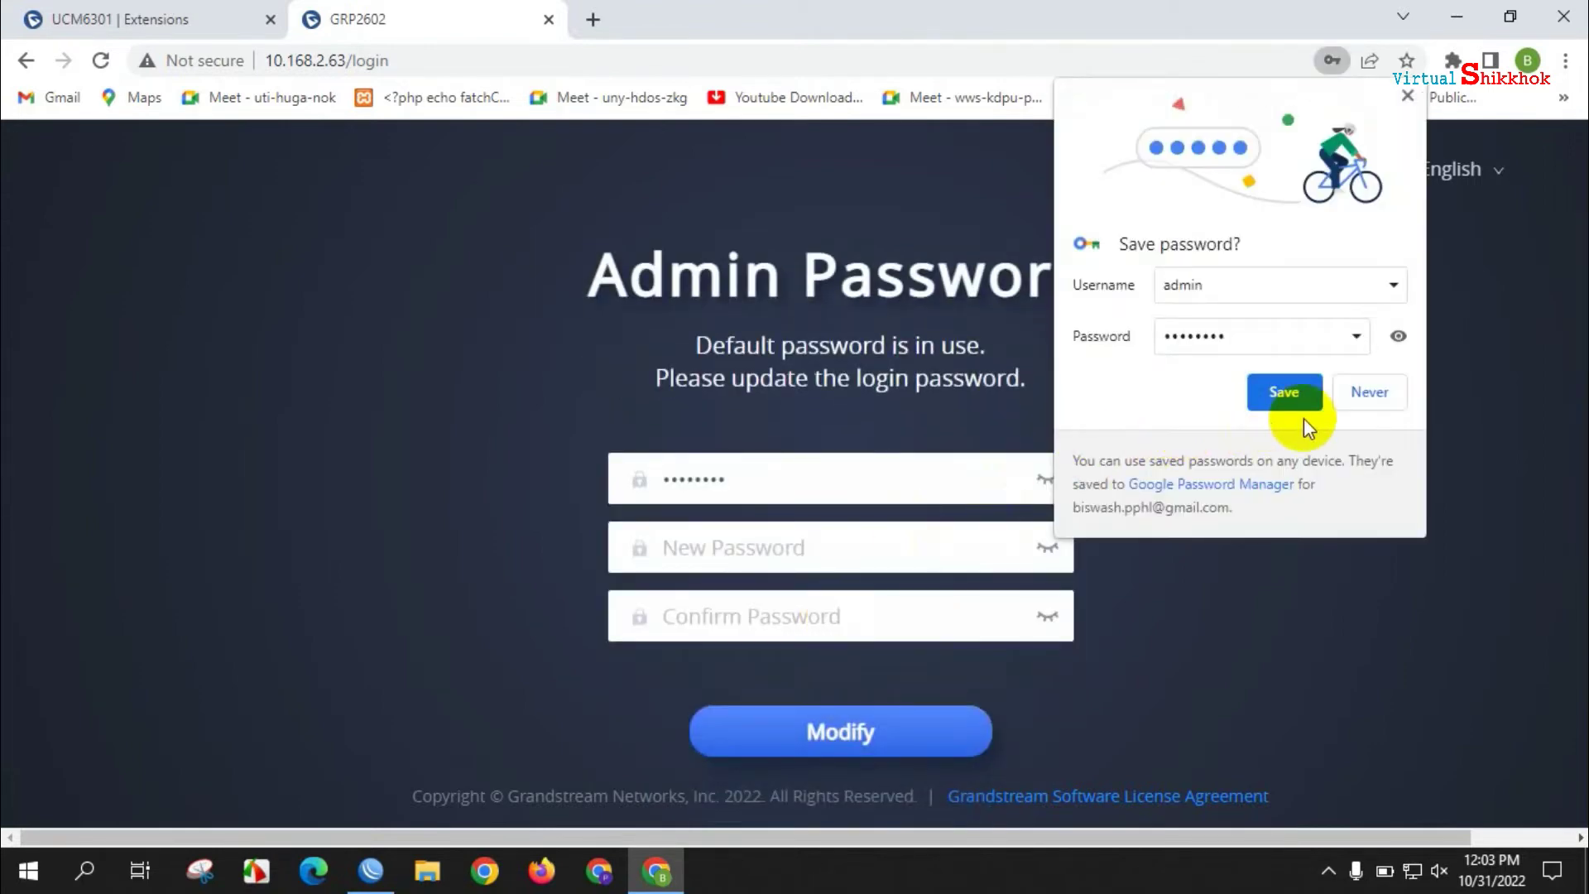
Step: Decline Chrome's save prompt, enter and confirm a new admin password, and apply it with Modify
left_click(1360, 392)
left_click(799, 545)
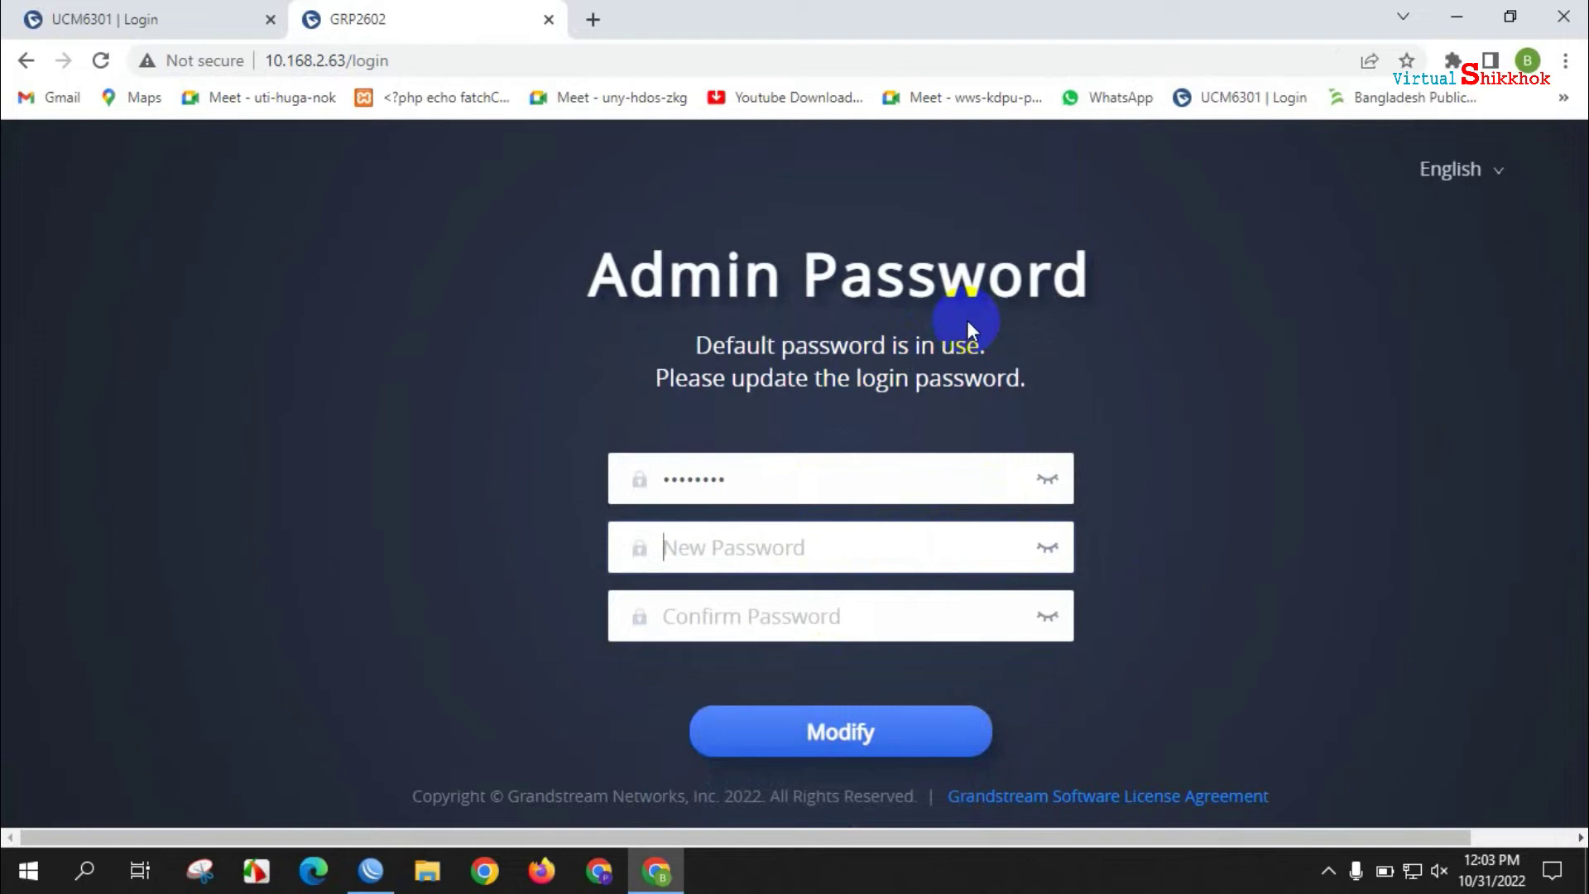
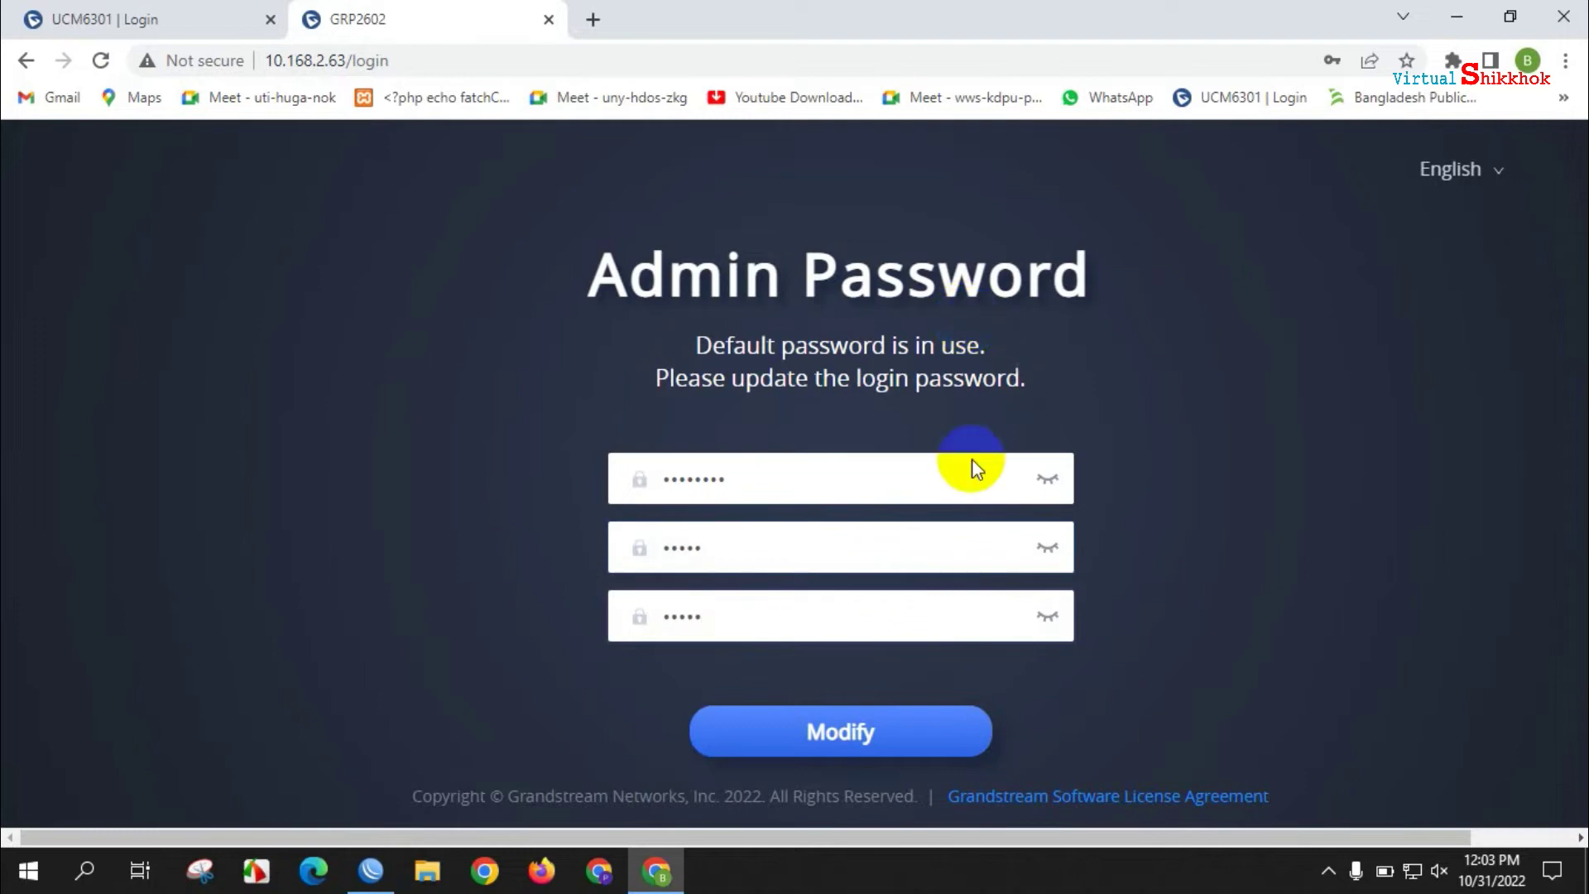
left_click(846, 739)
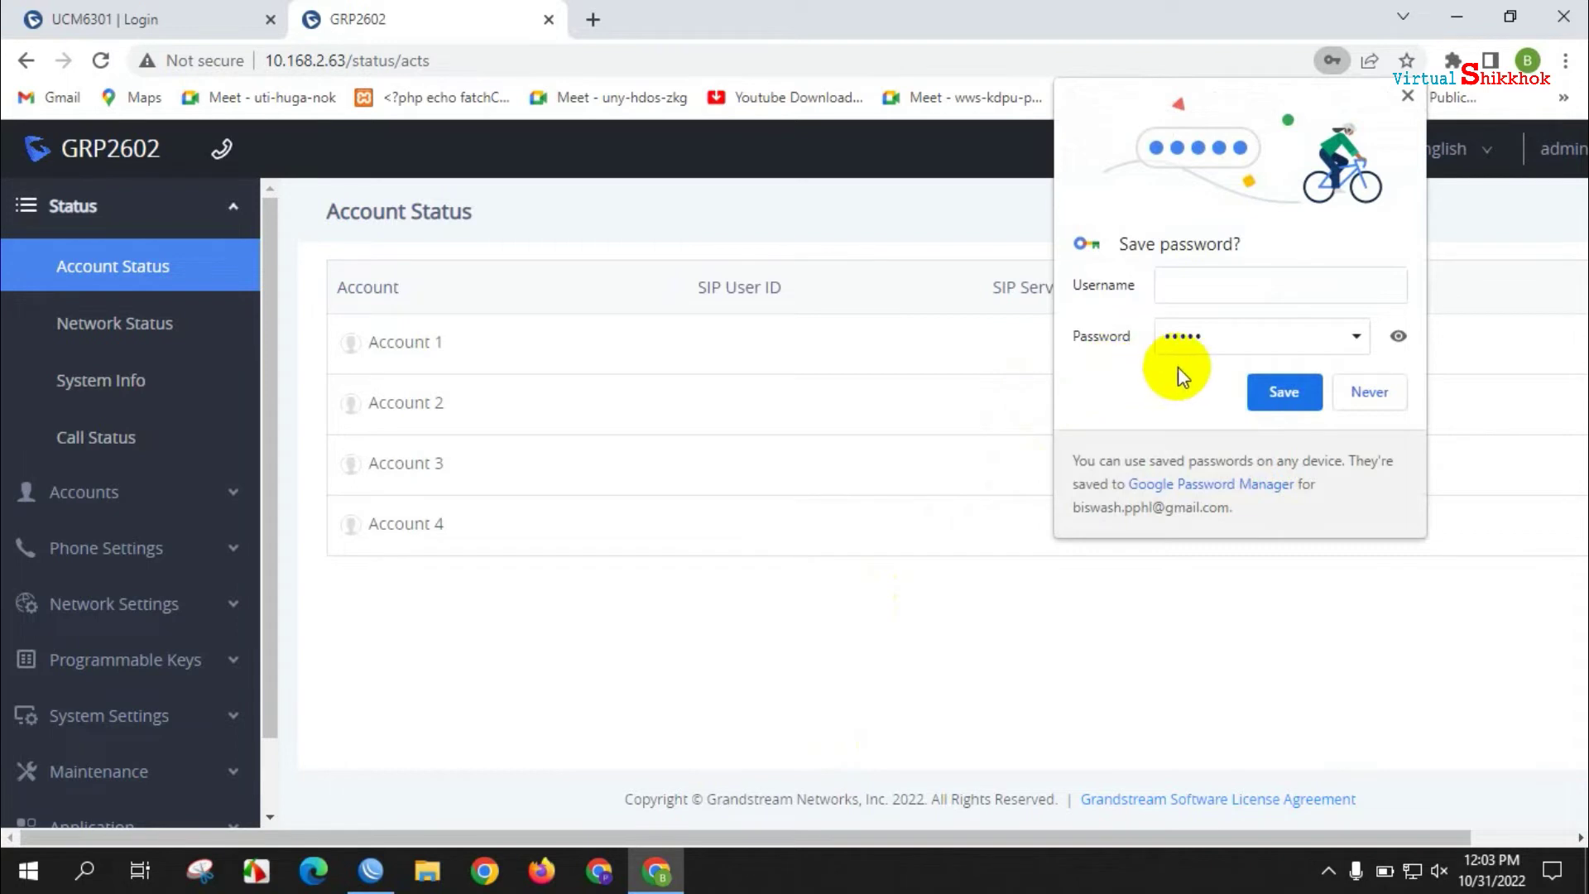
Step: Save the new password in Chrome and navigate to Account 1's General Settings
left_click(1284, 394)
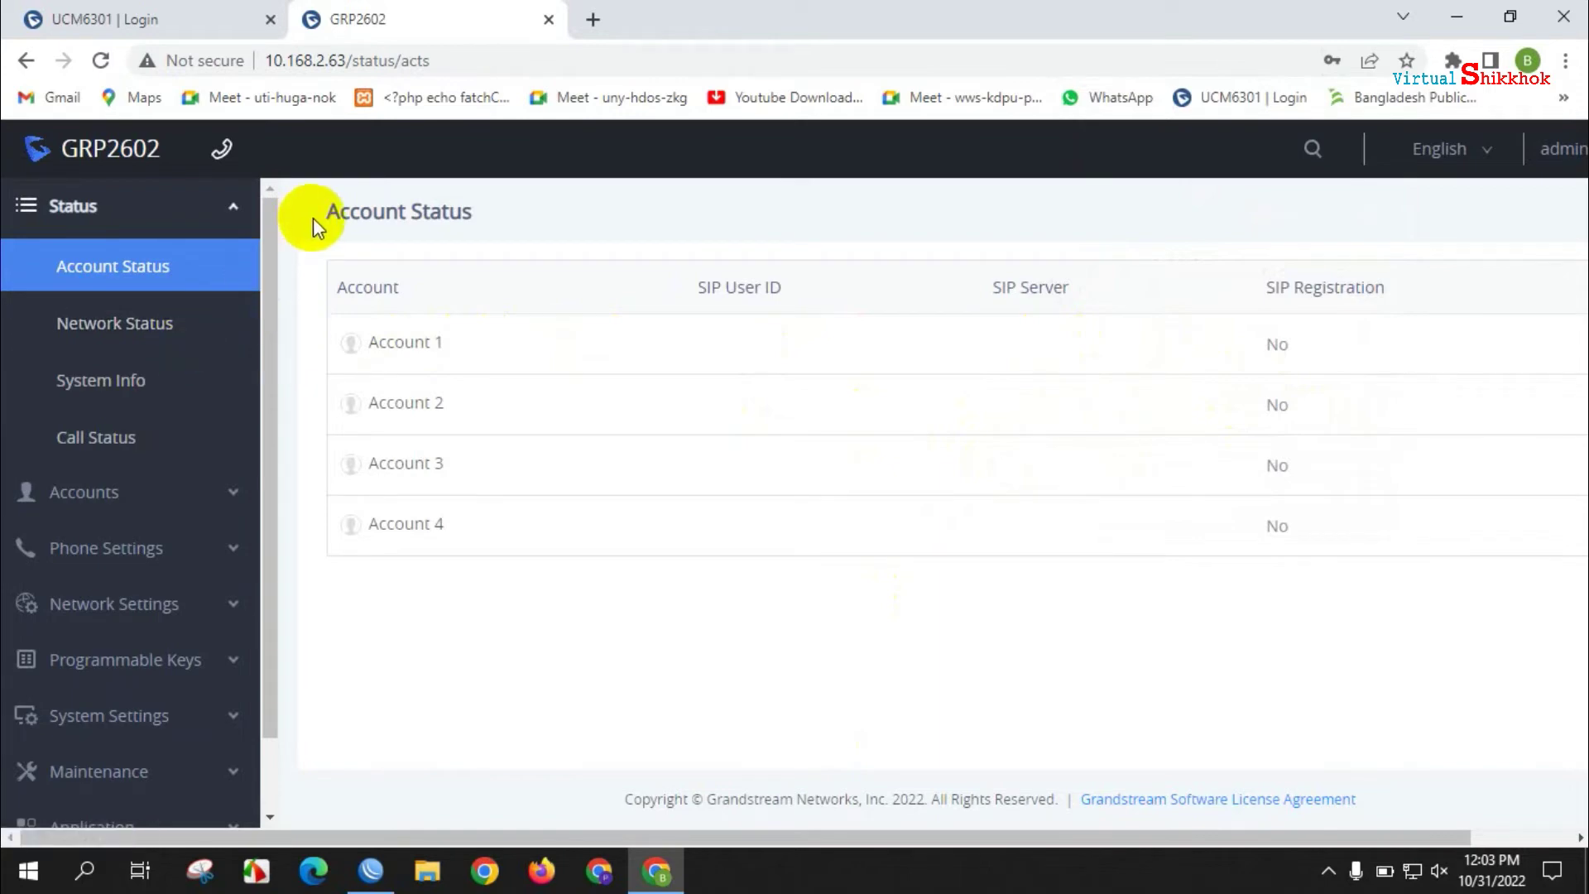
left_click(107, 497)
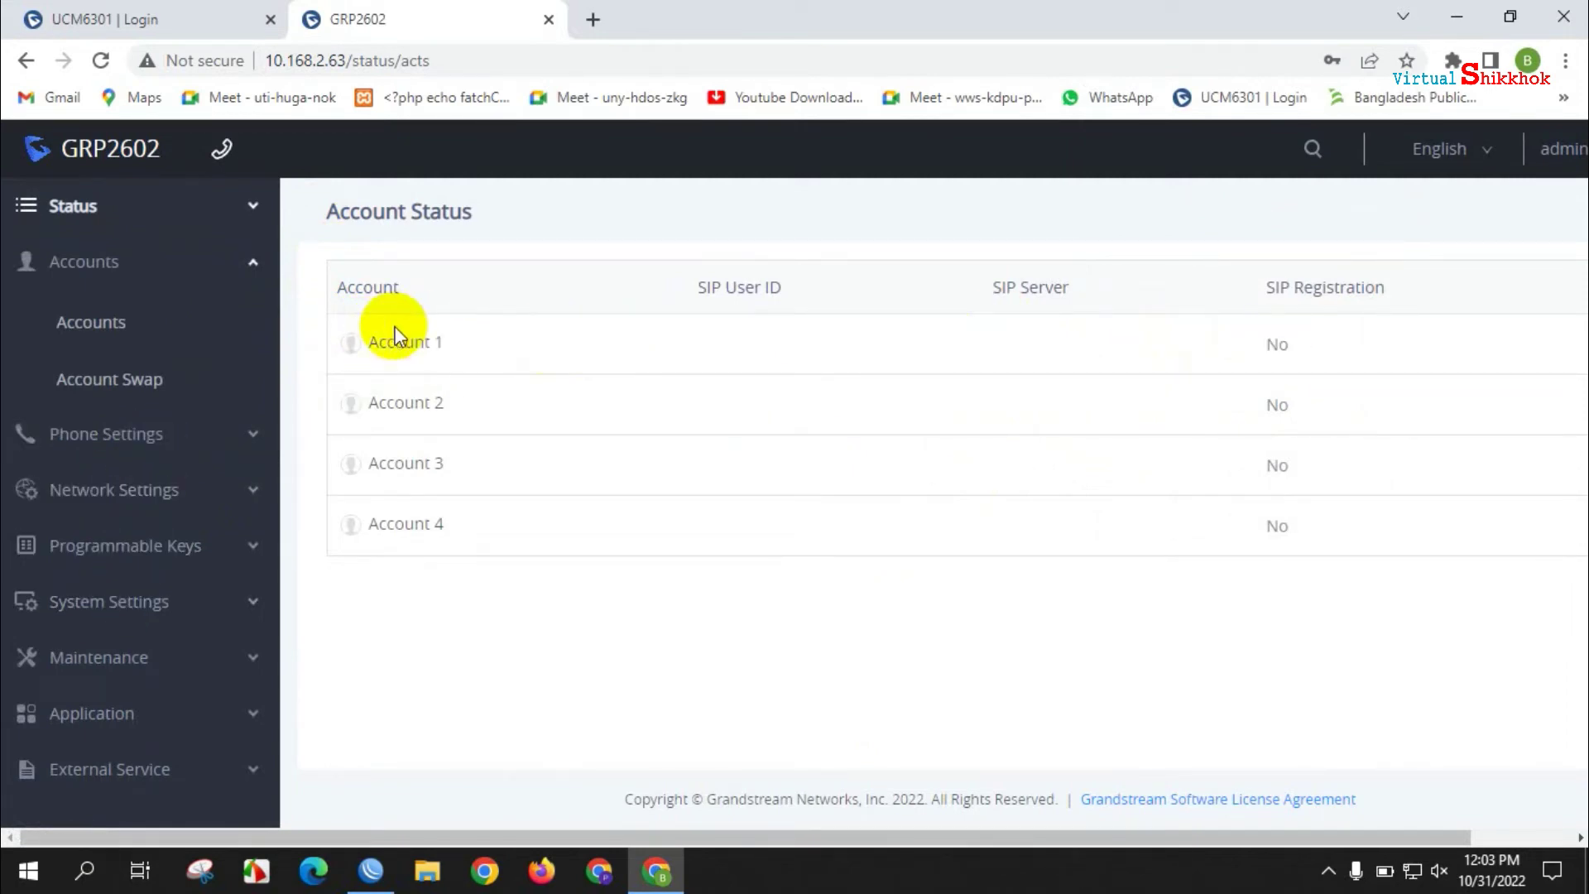
left_click(114, 457)
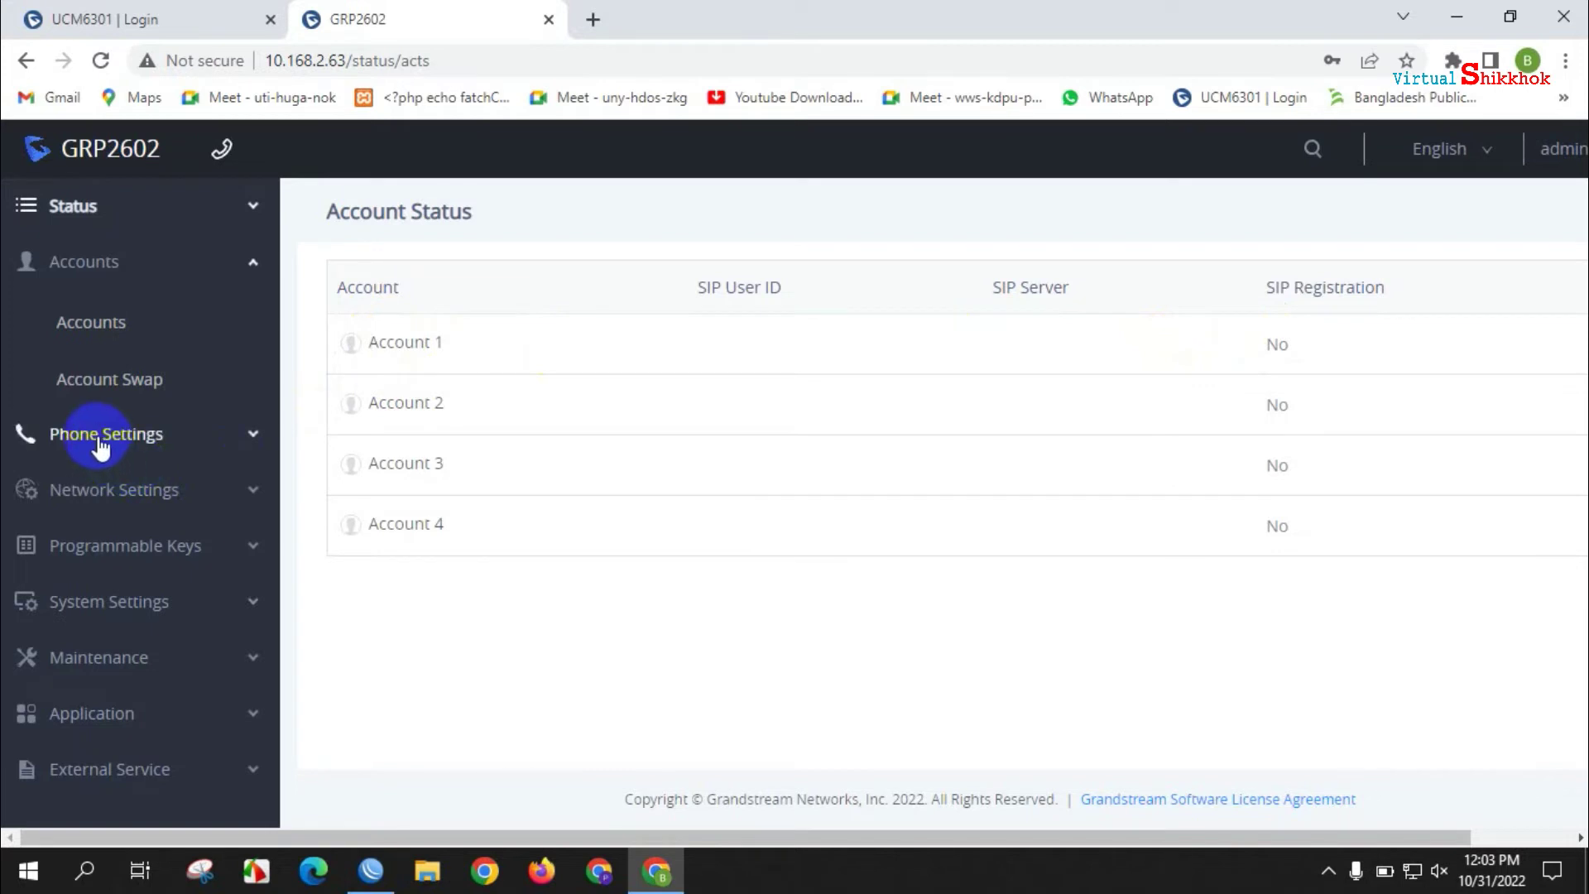
left_click(93, 348)
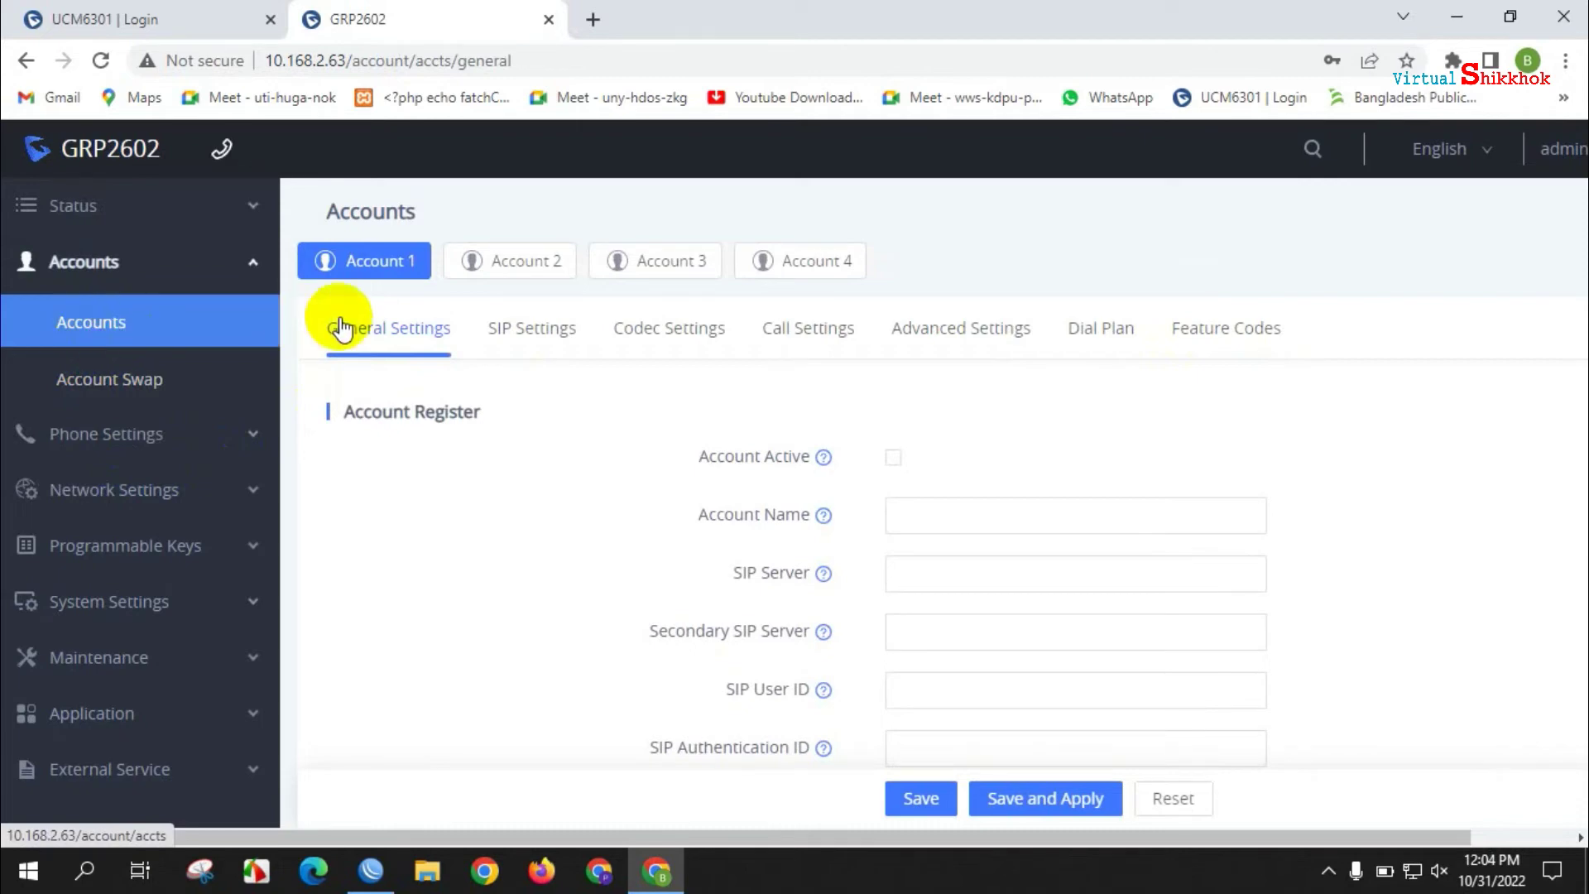
Step: Look through Accounts 2–4, return to Account 1, and activate it
left_click(523, 261)
left_click(717, 274)
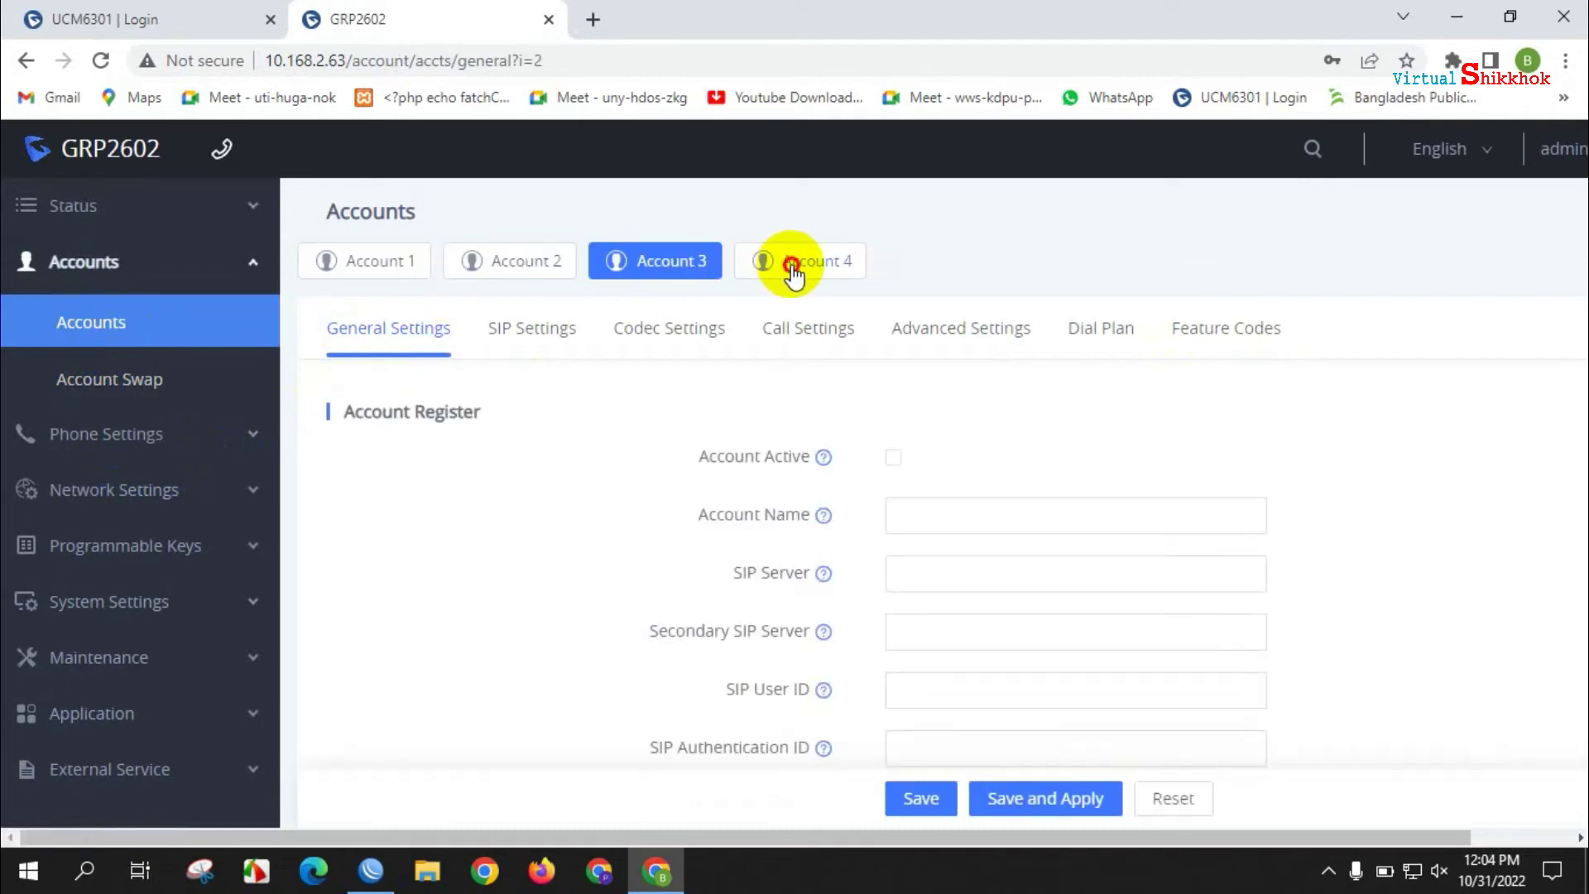
left_click(799, 261)
left_click(383, 271)
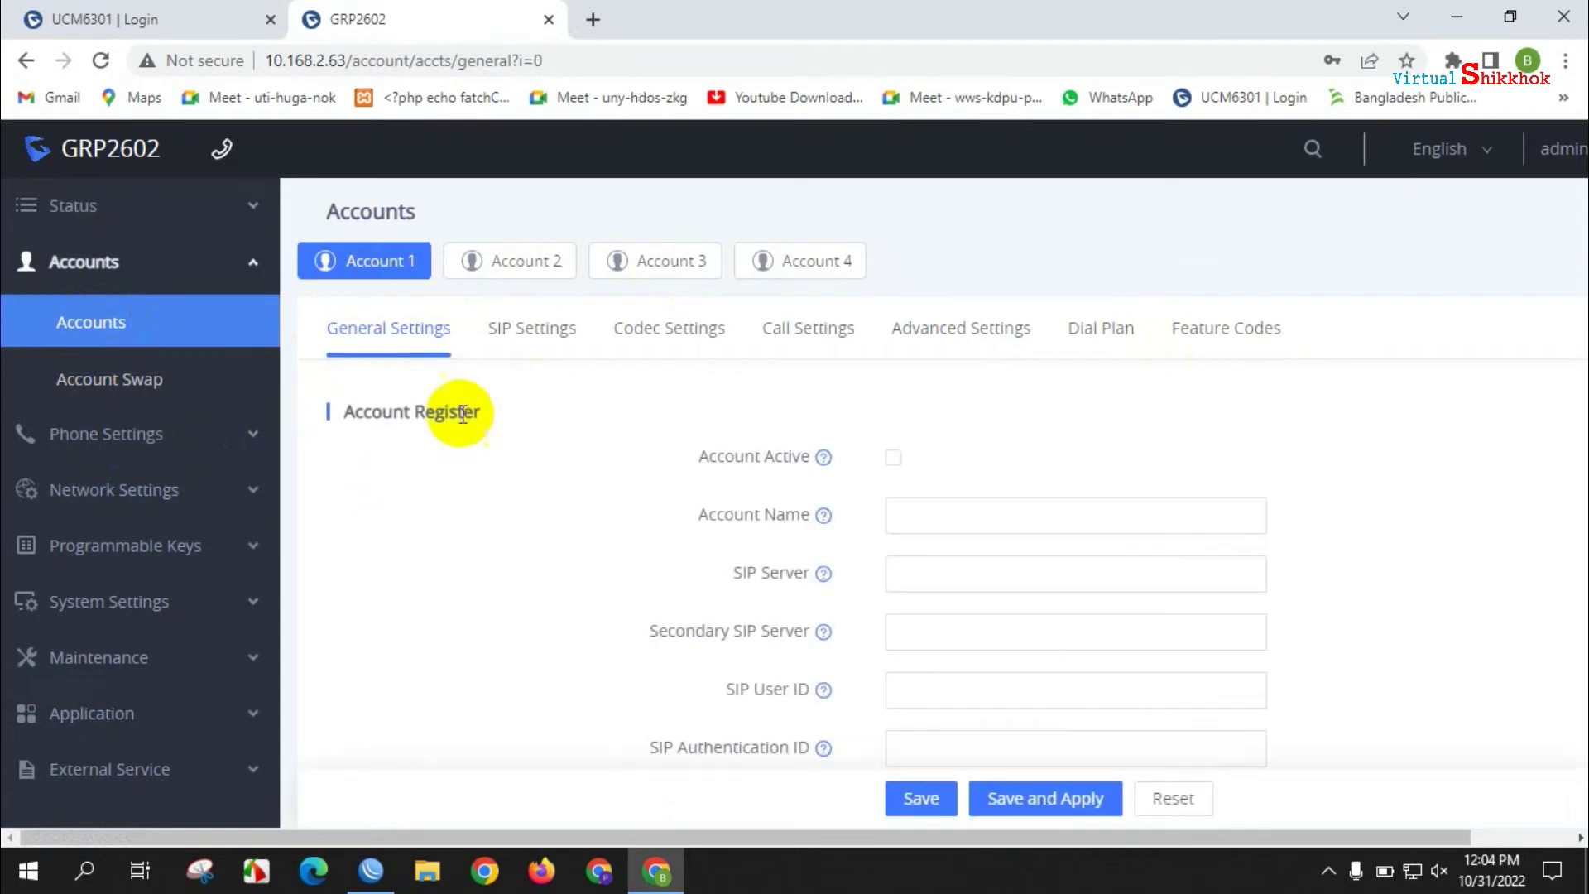
scroll(563, 488, "down", 2)
scroll(563, 489, "up", 2)
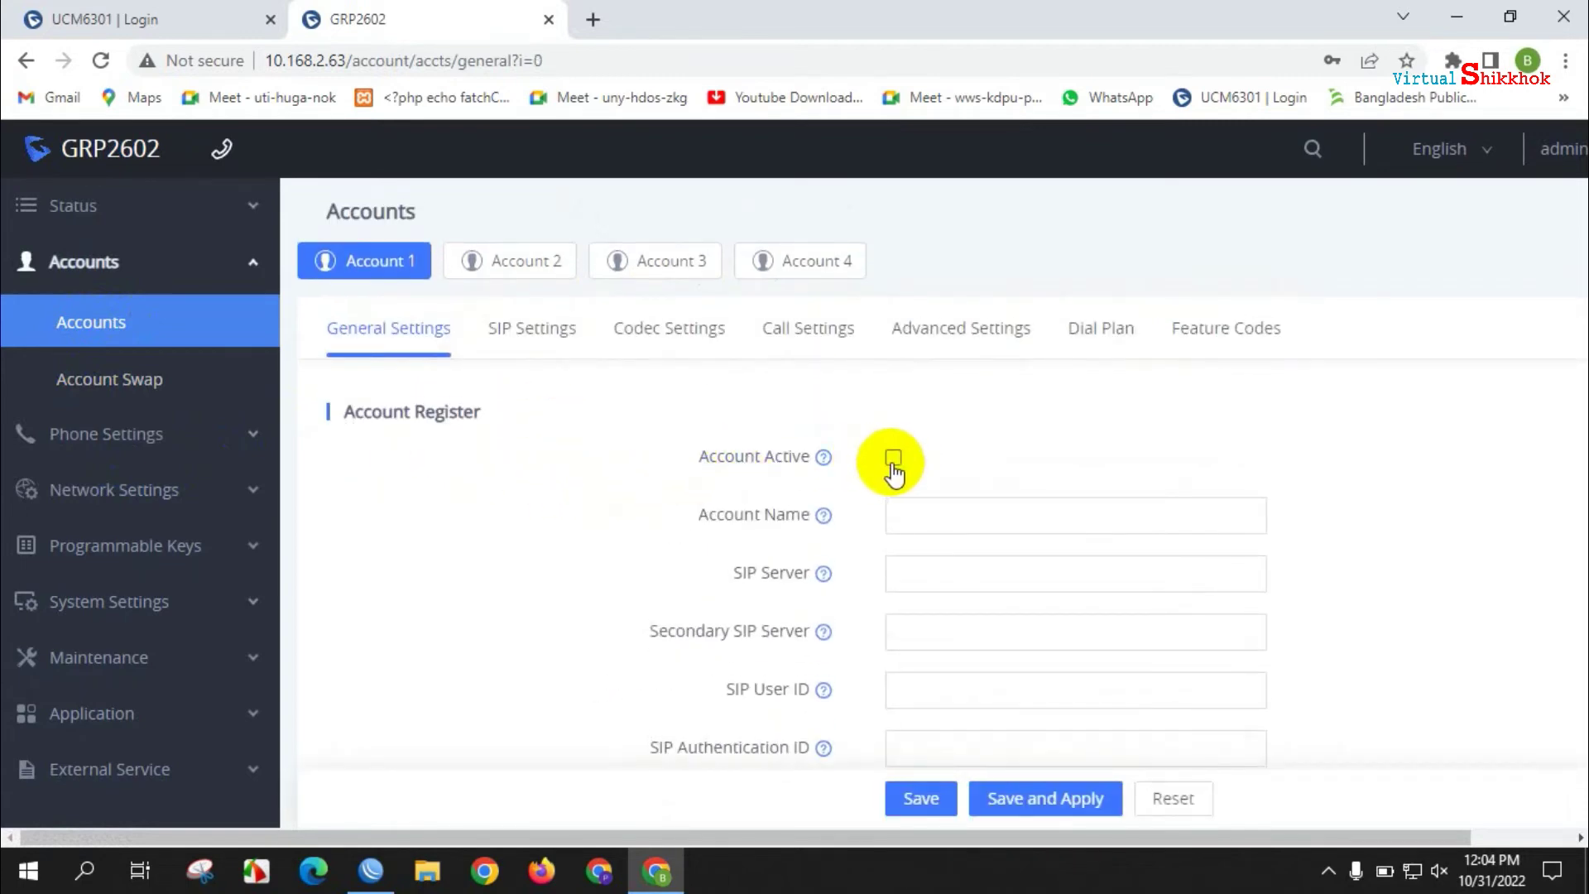
left_click(893, 461)
scroll(657, 528, "down", 2)
Step: Set account name 52, SIP server 118.179.205.229:5490, and SIP user and authentication IDs 52
left_click(949, 400)
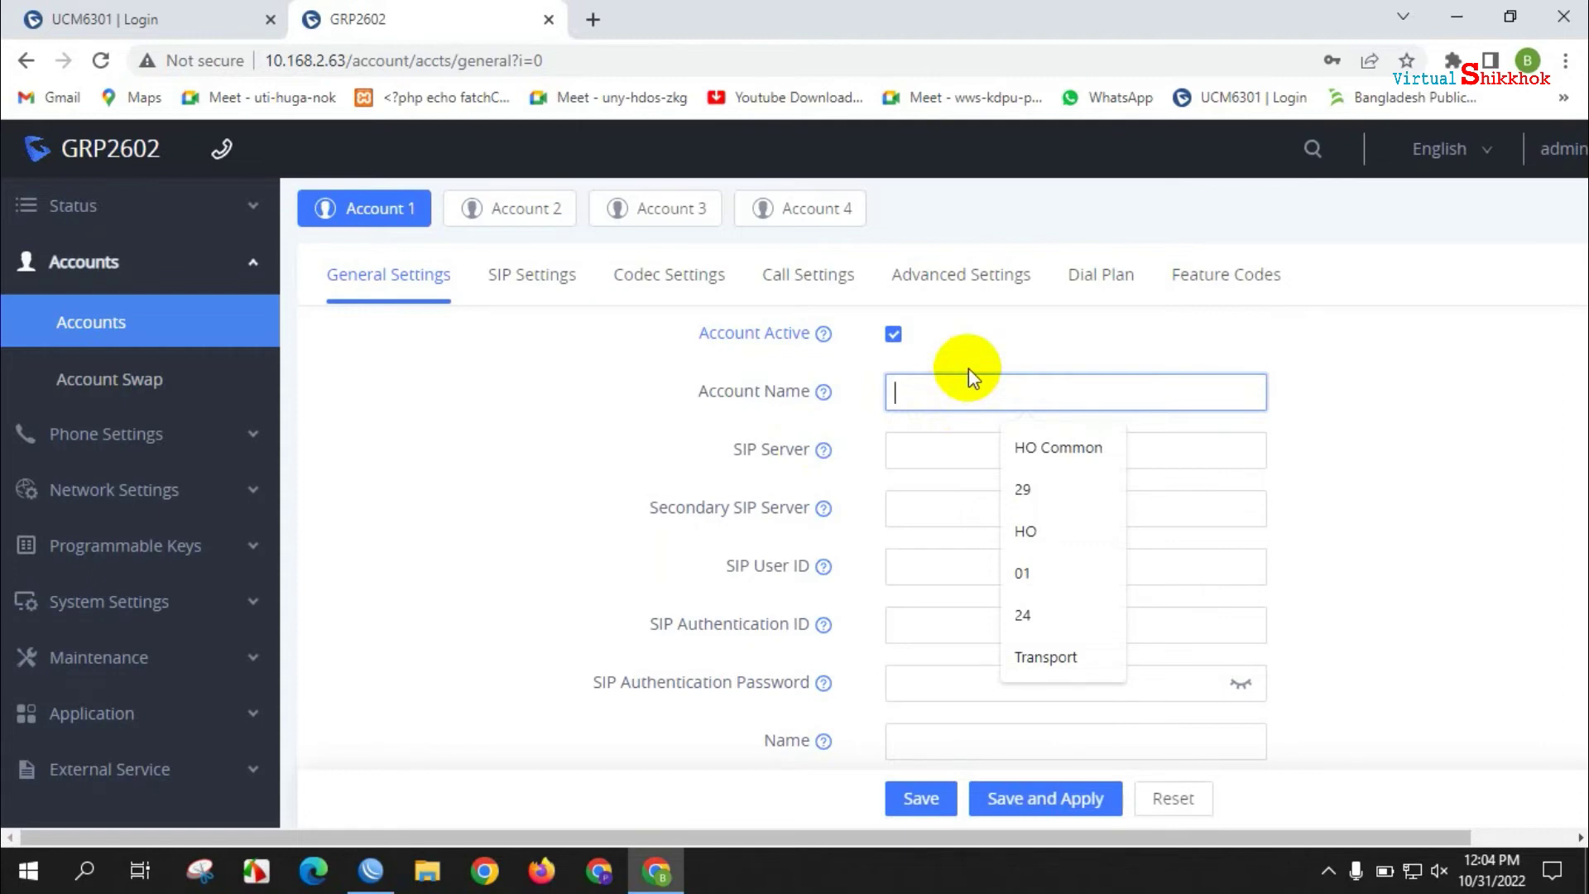
type("52")
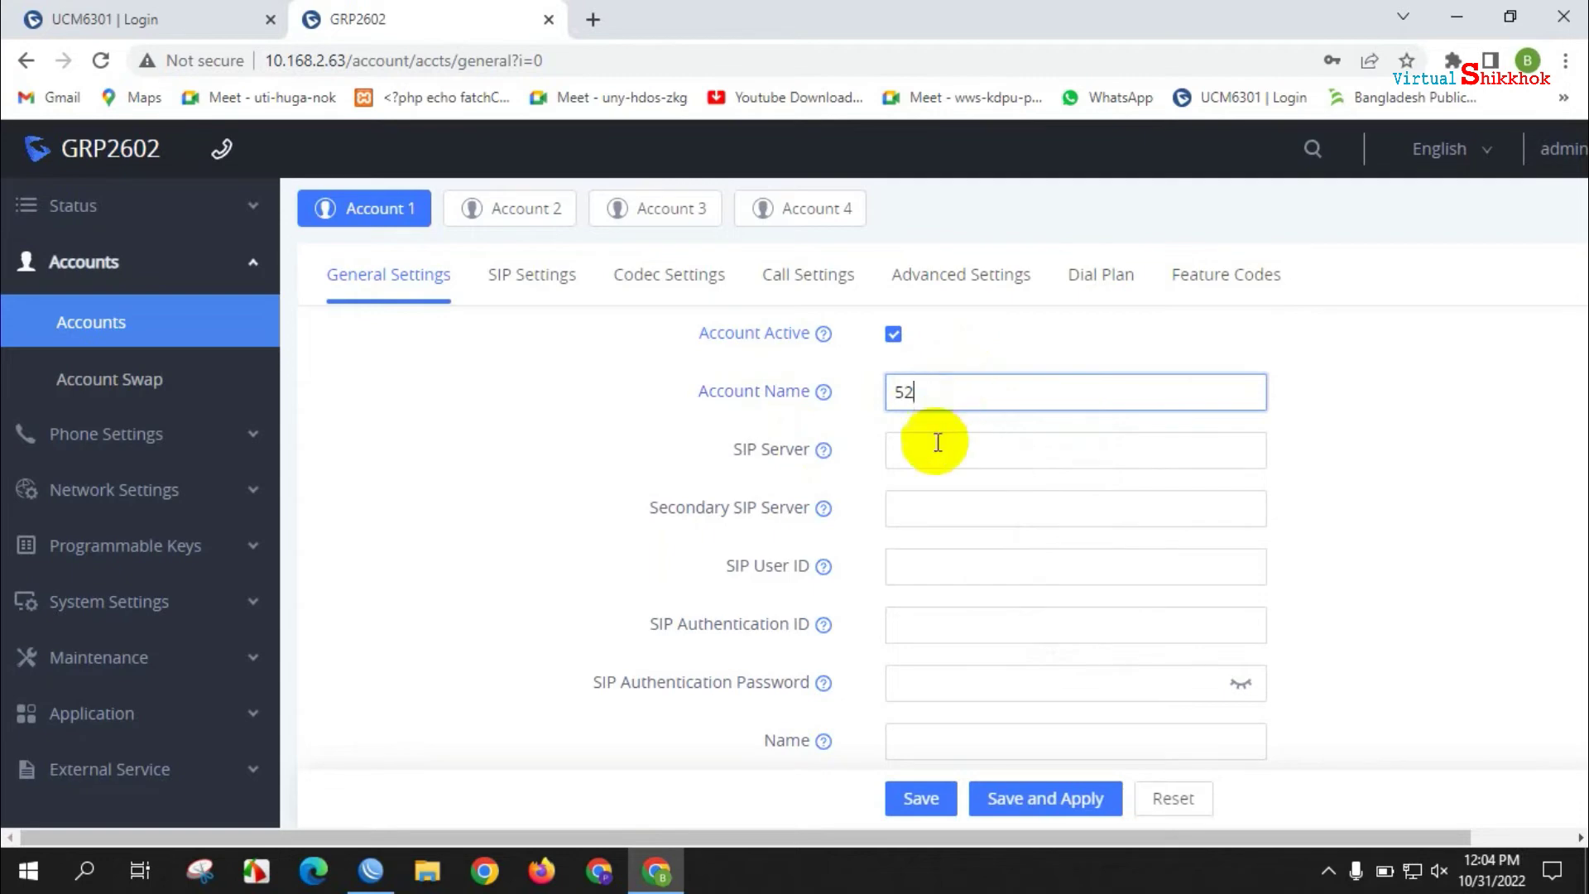
left_click(936, 449)
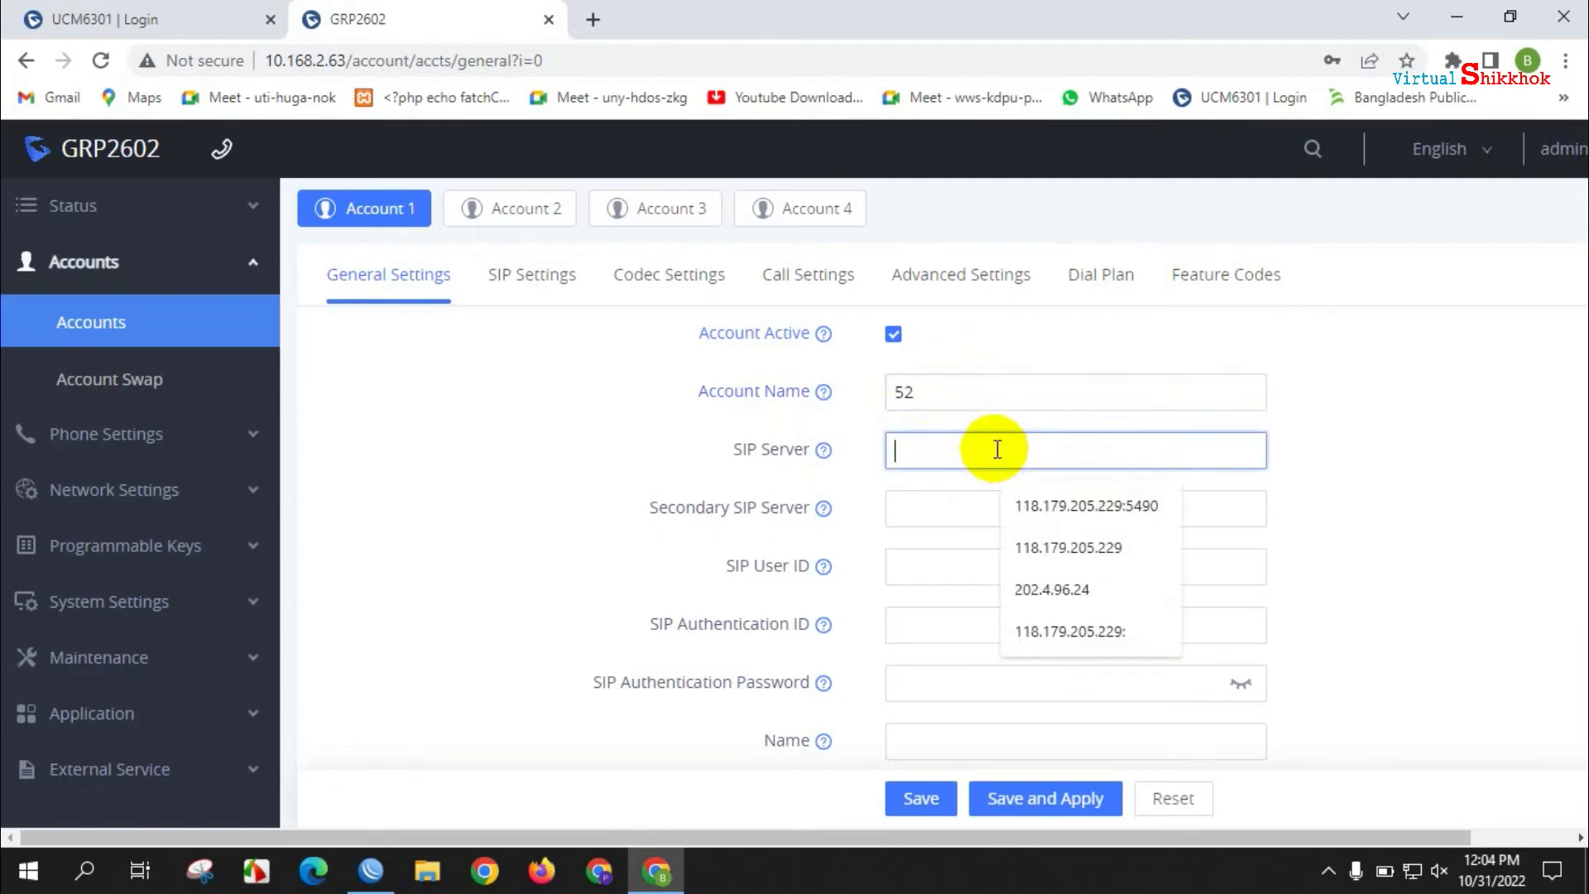
left_click(1082, 507)
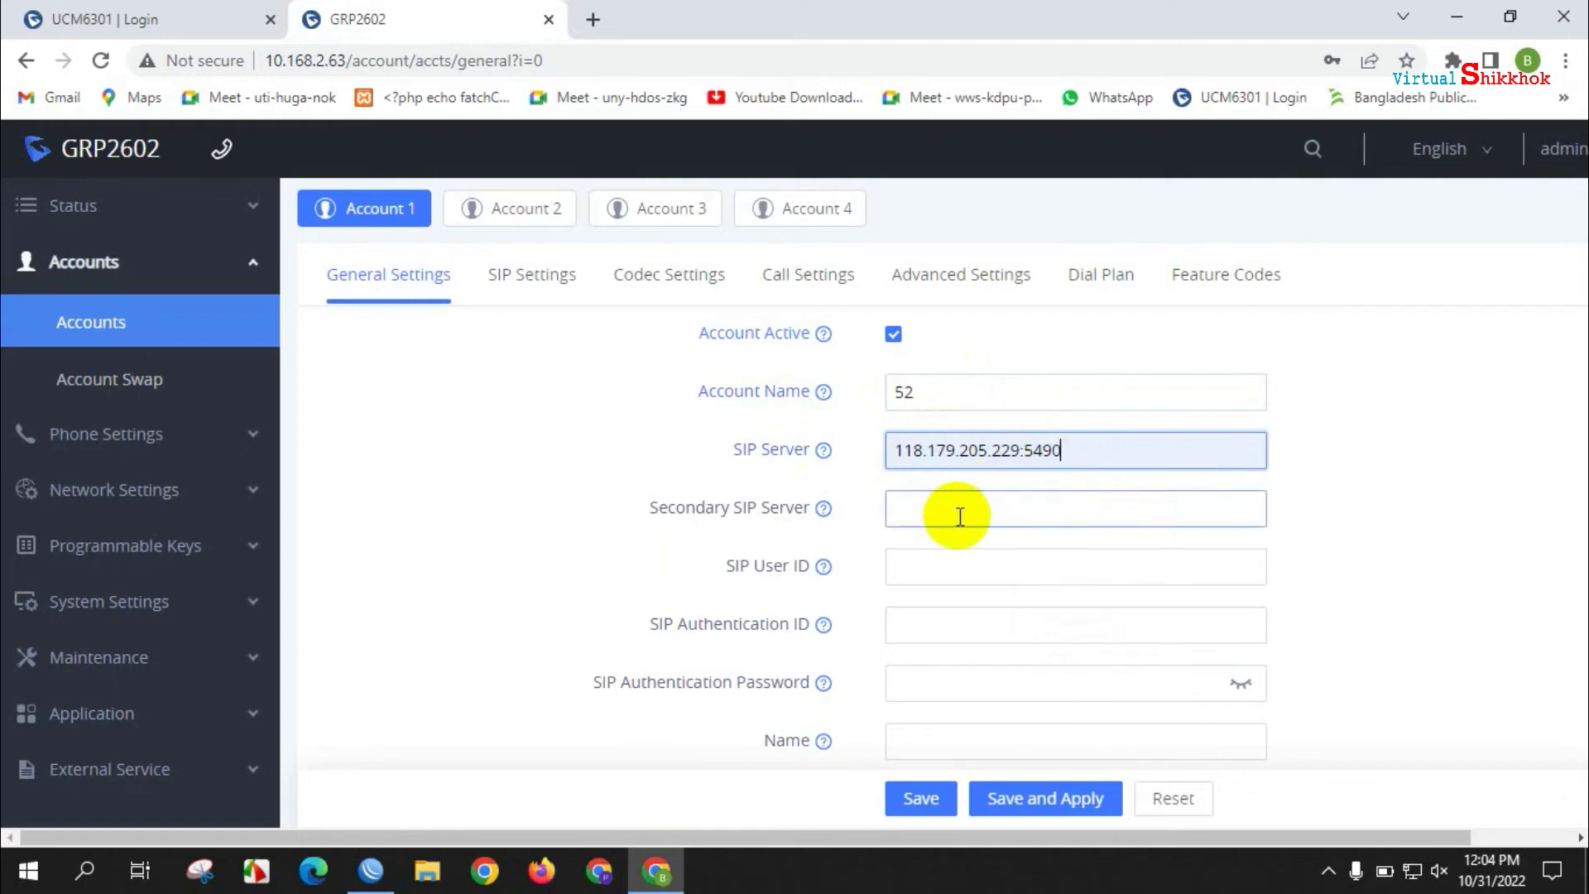
left_click(932, 567)
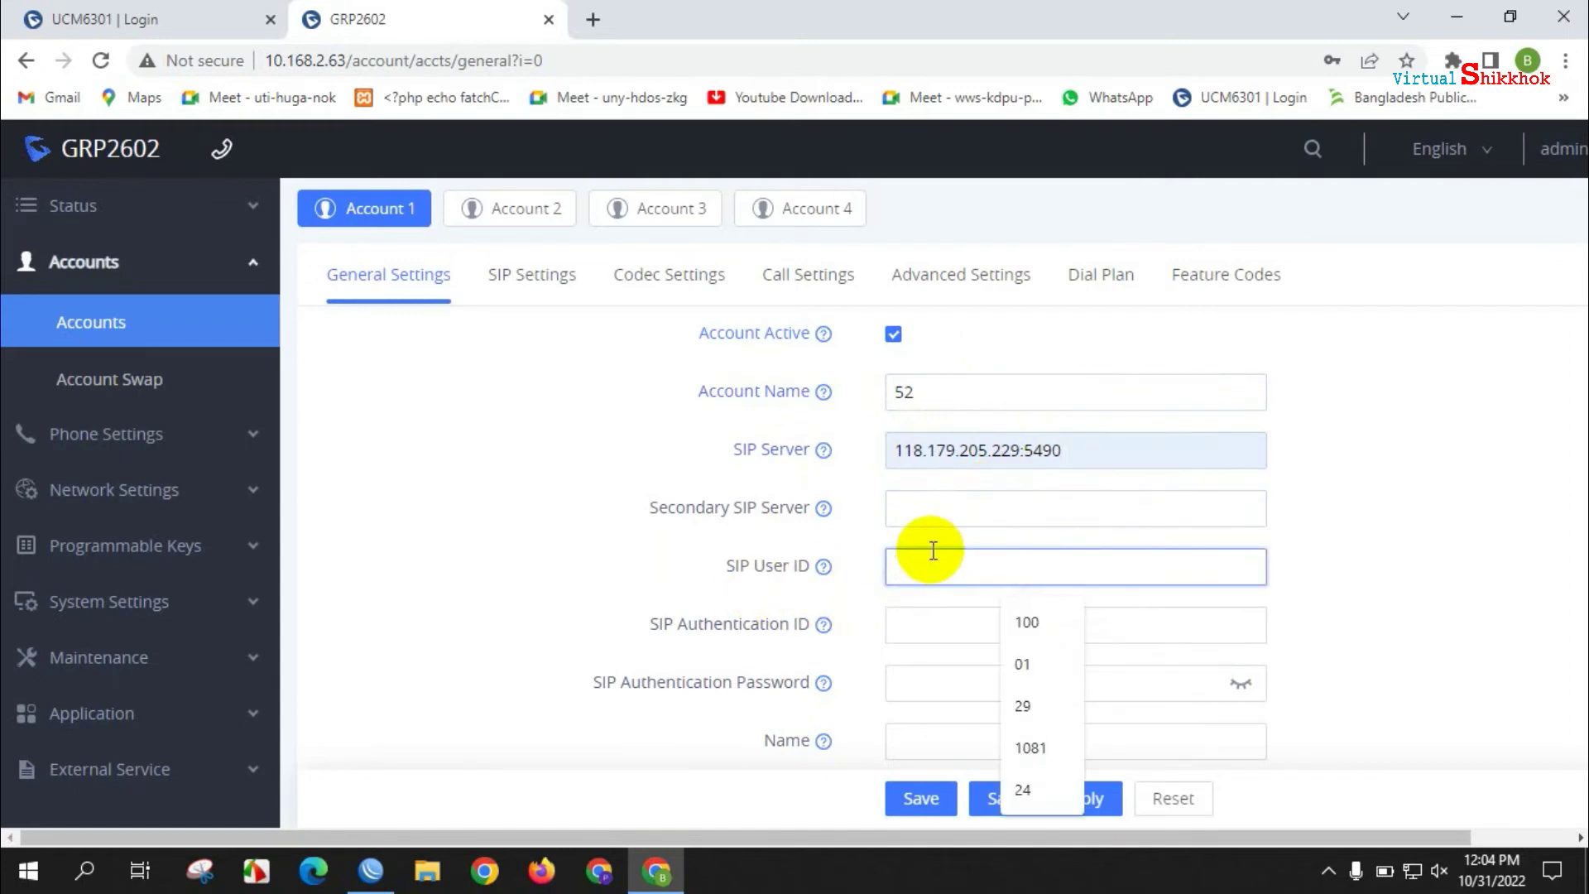
type("52")
left_click(930, 627)
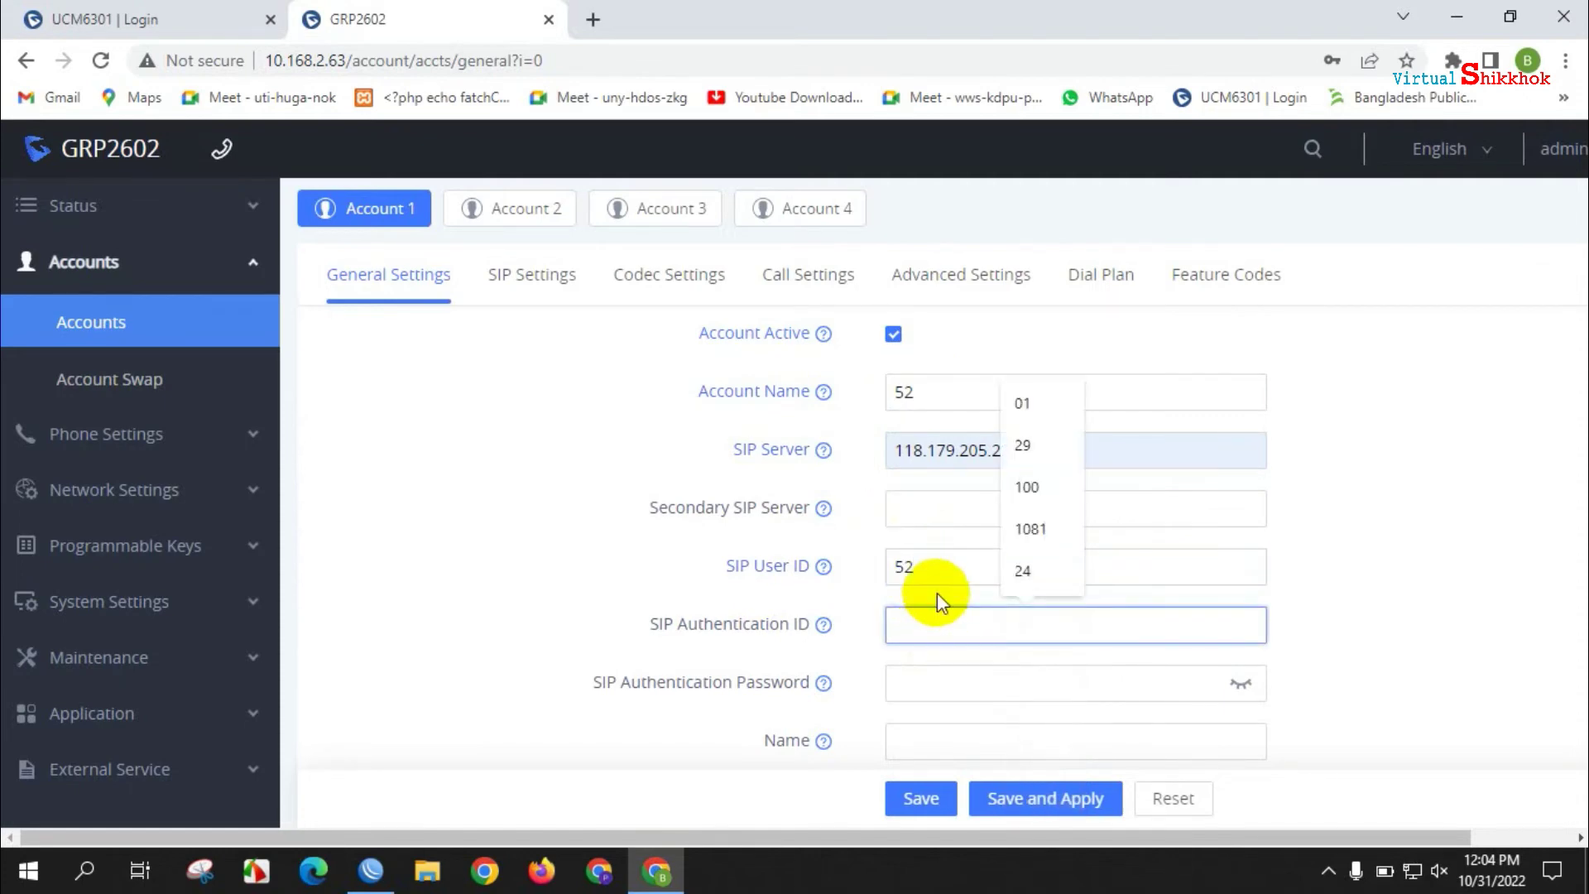
type("52")
scroll(947, 622, "down", 1)
scroll(946, 622, "down", 3)
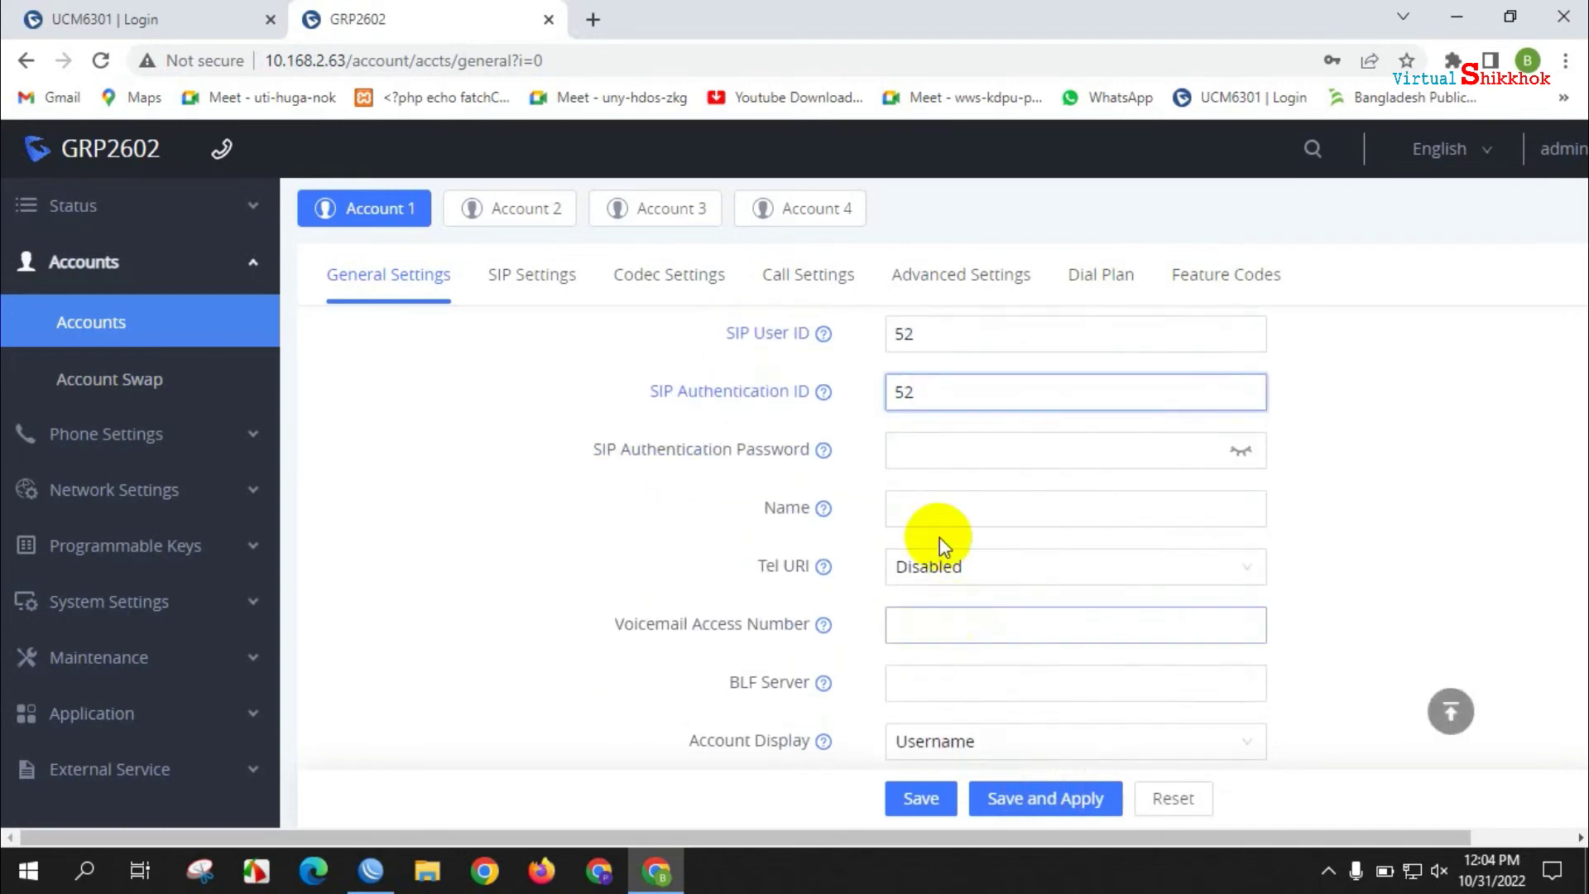
left_click(936, 451)
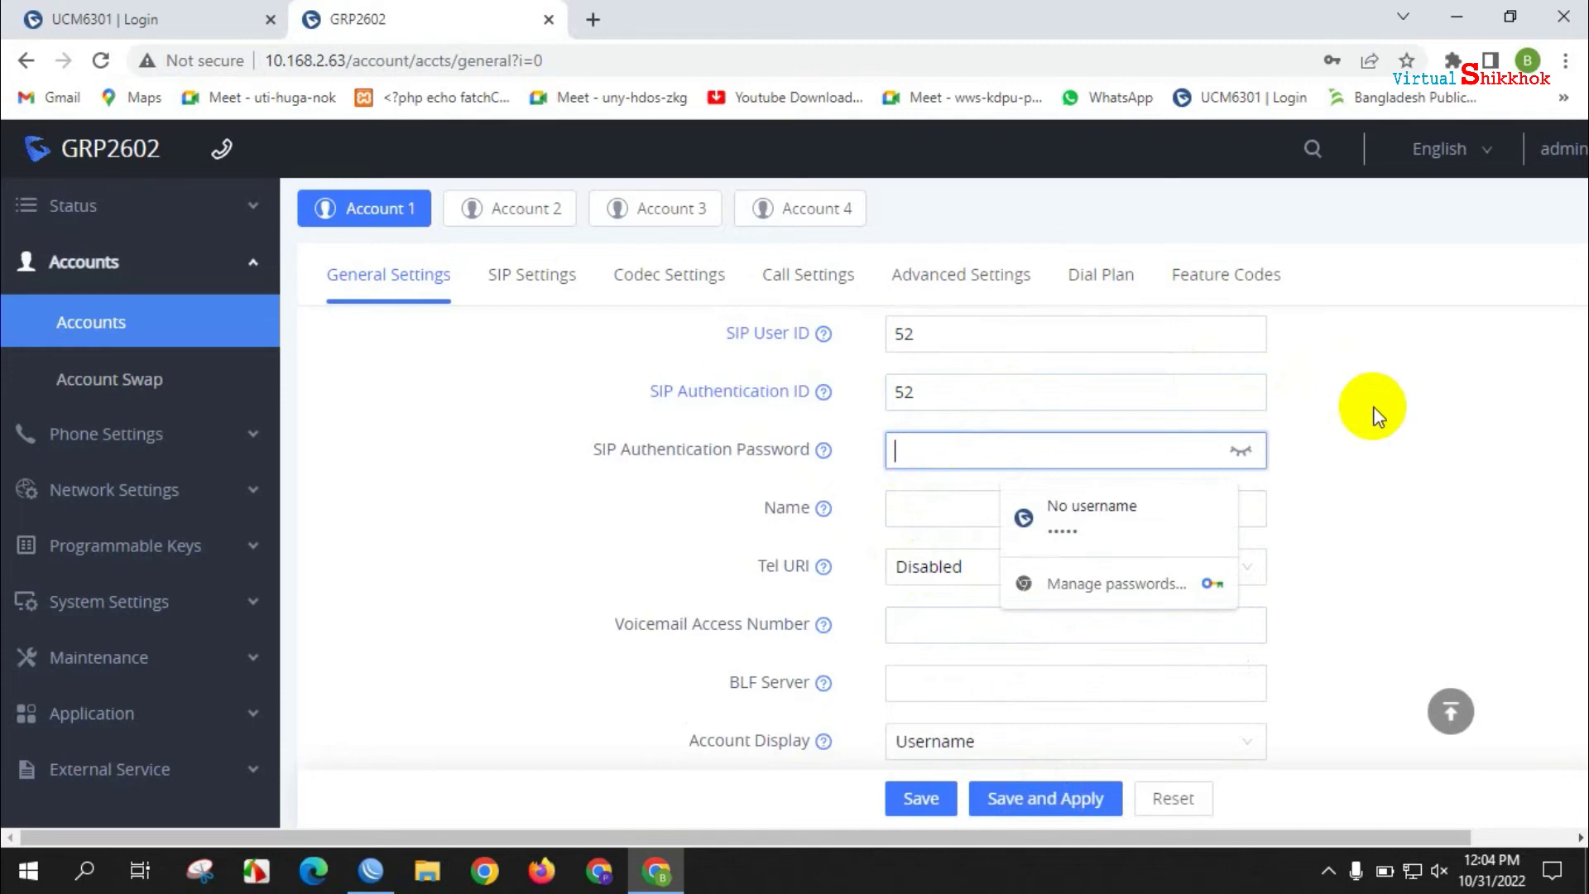
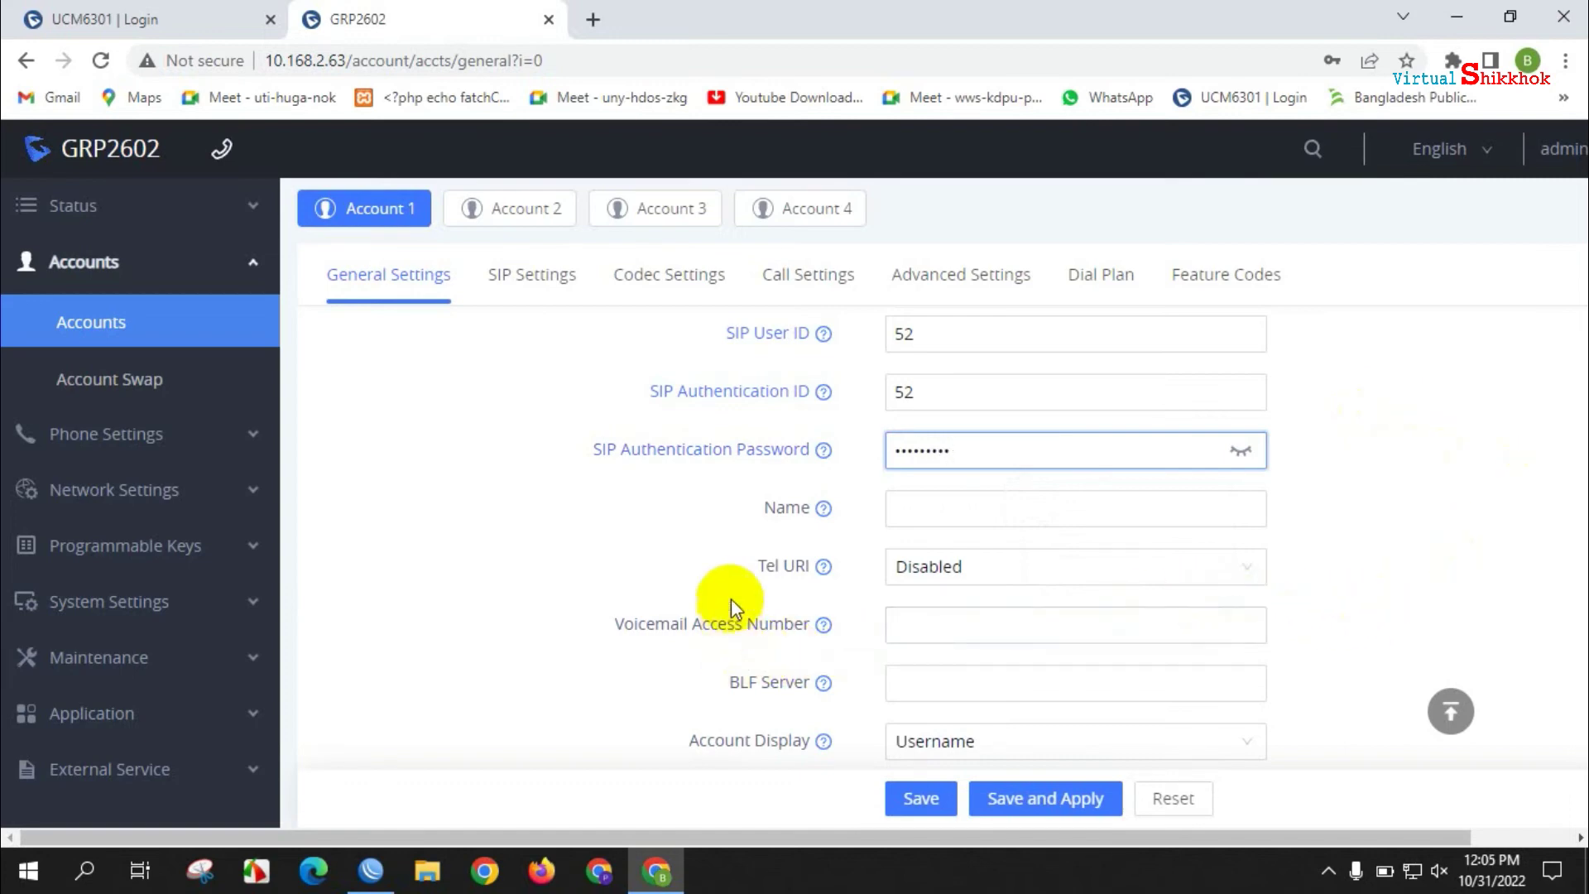
Step: Enter the SIP authentication password and leave Account Display on Username
scroll(778, 596, "down", 2)
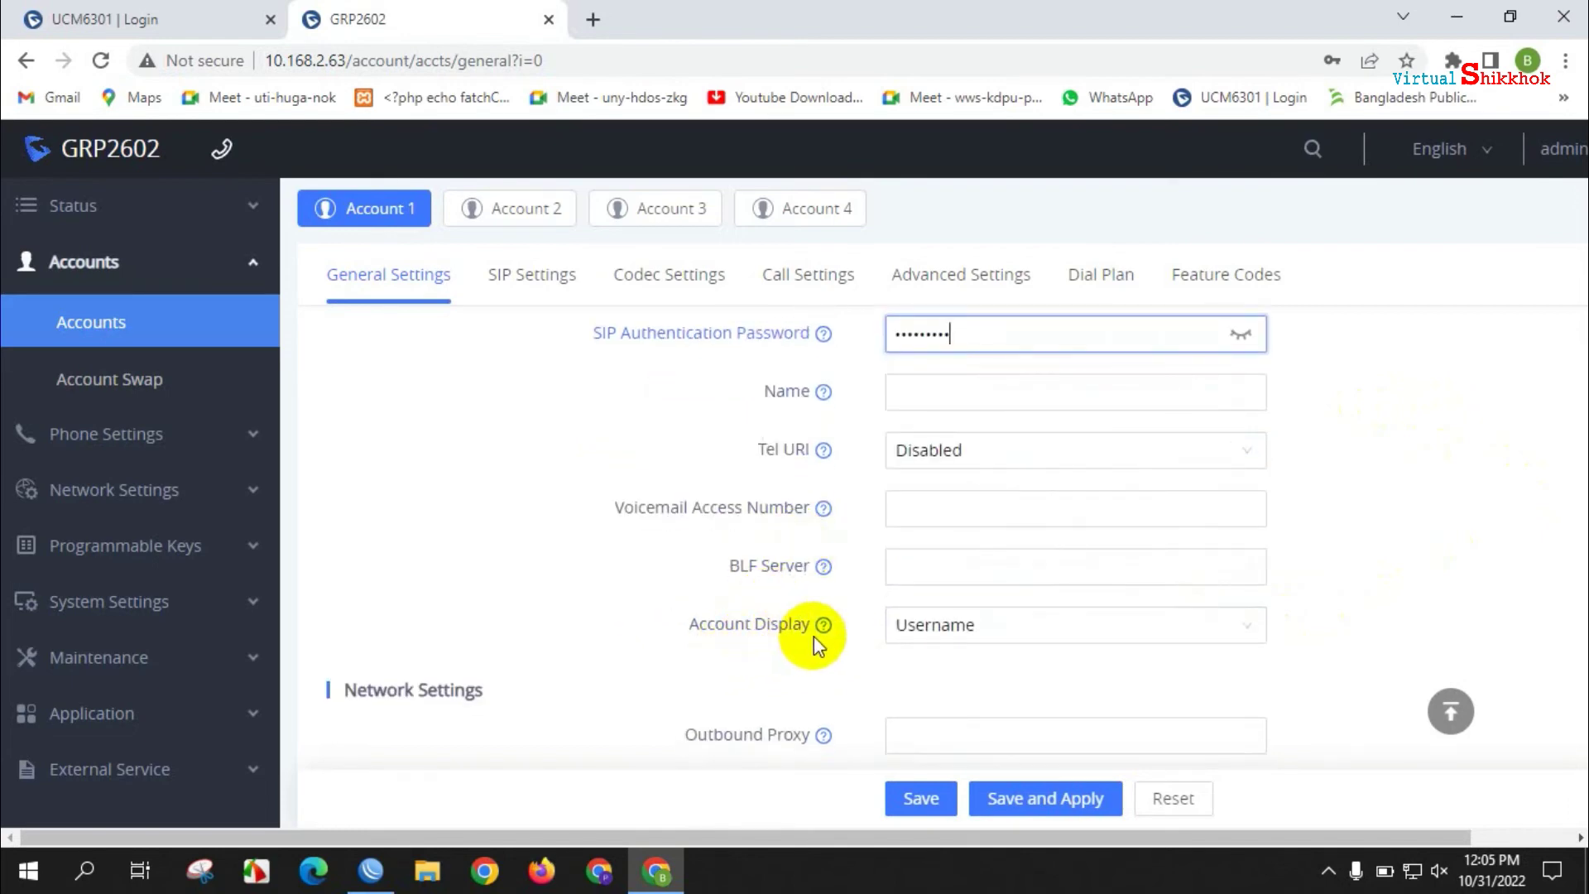
left_click(1009, 629)
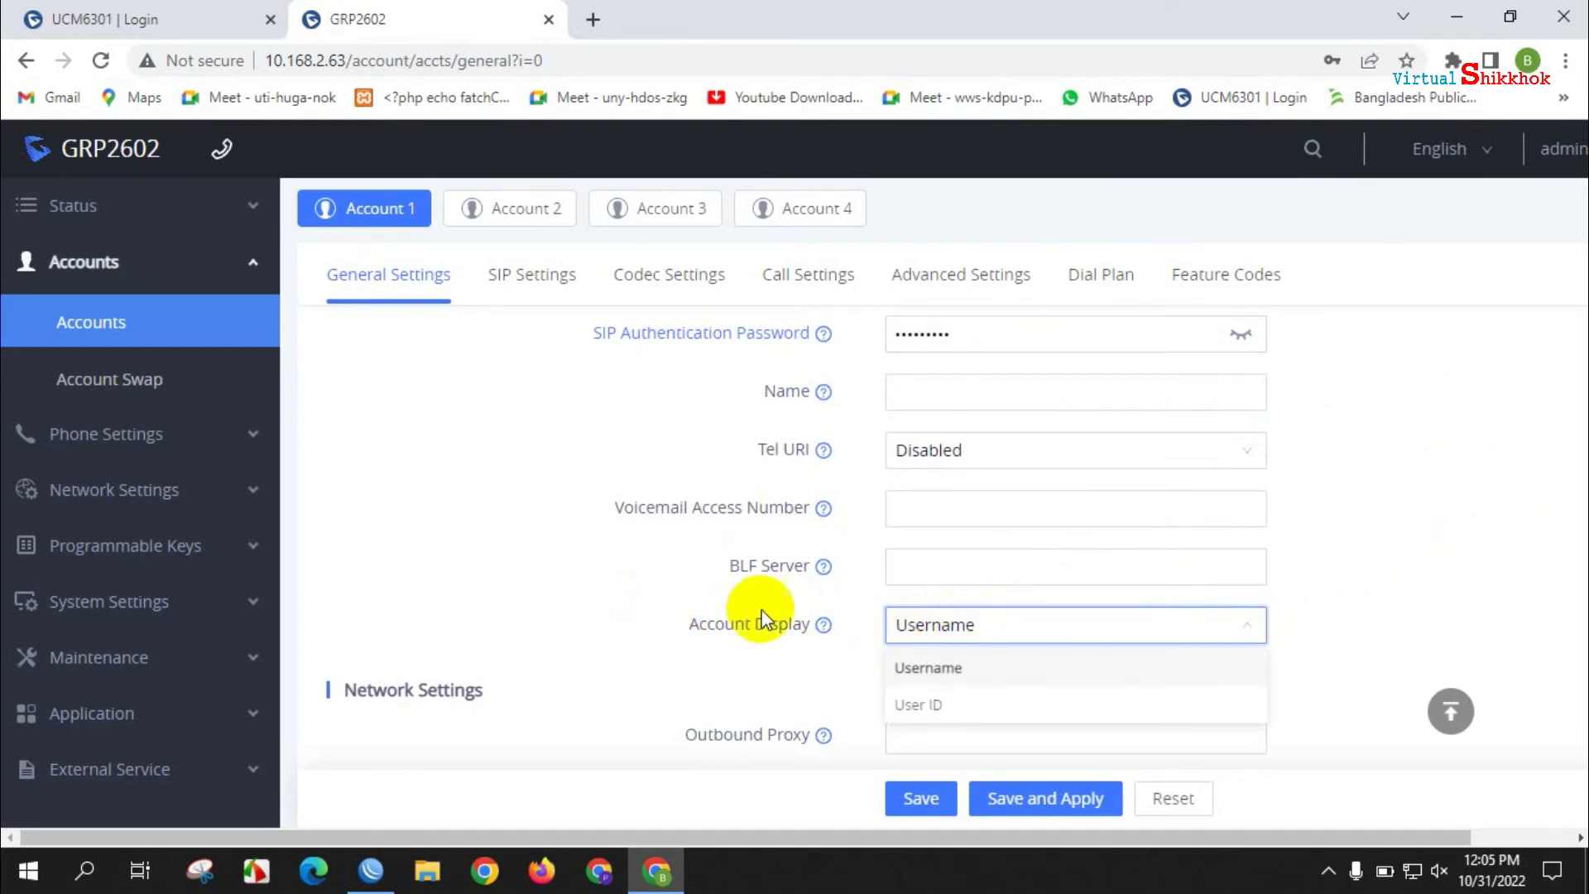
scroll(870, 629, "down", 2)
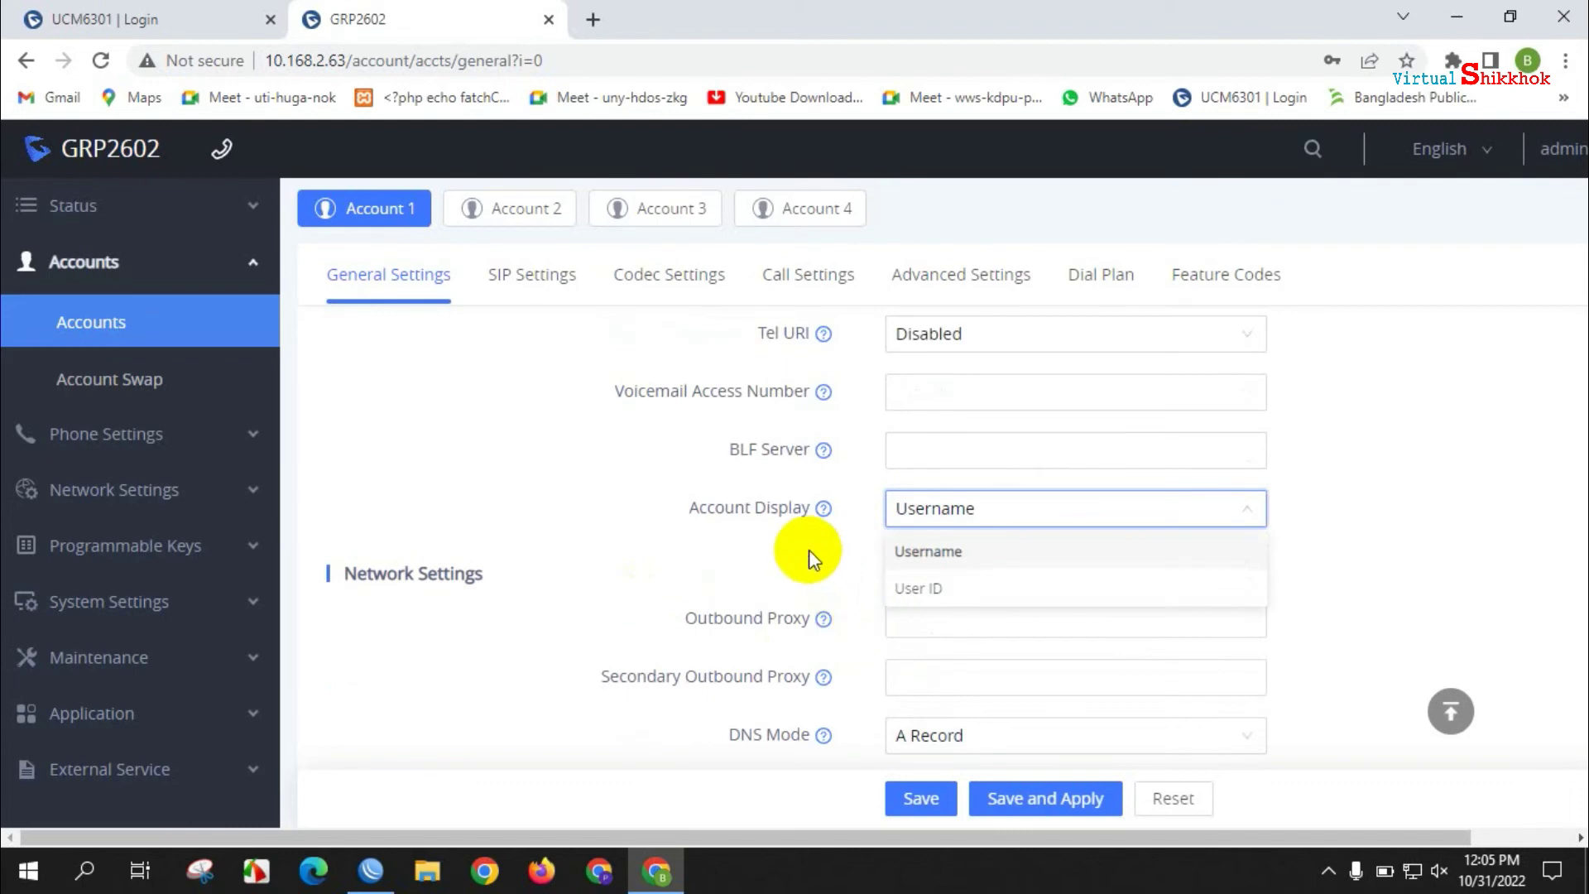
left_click(809, 557)
scroll(811, 563, "down", 4)
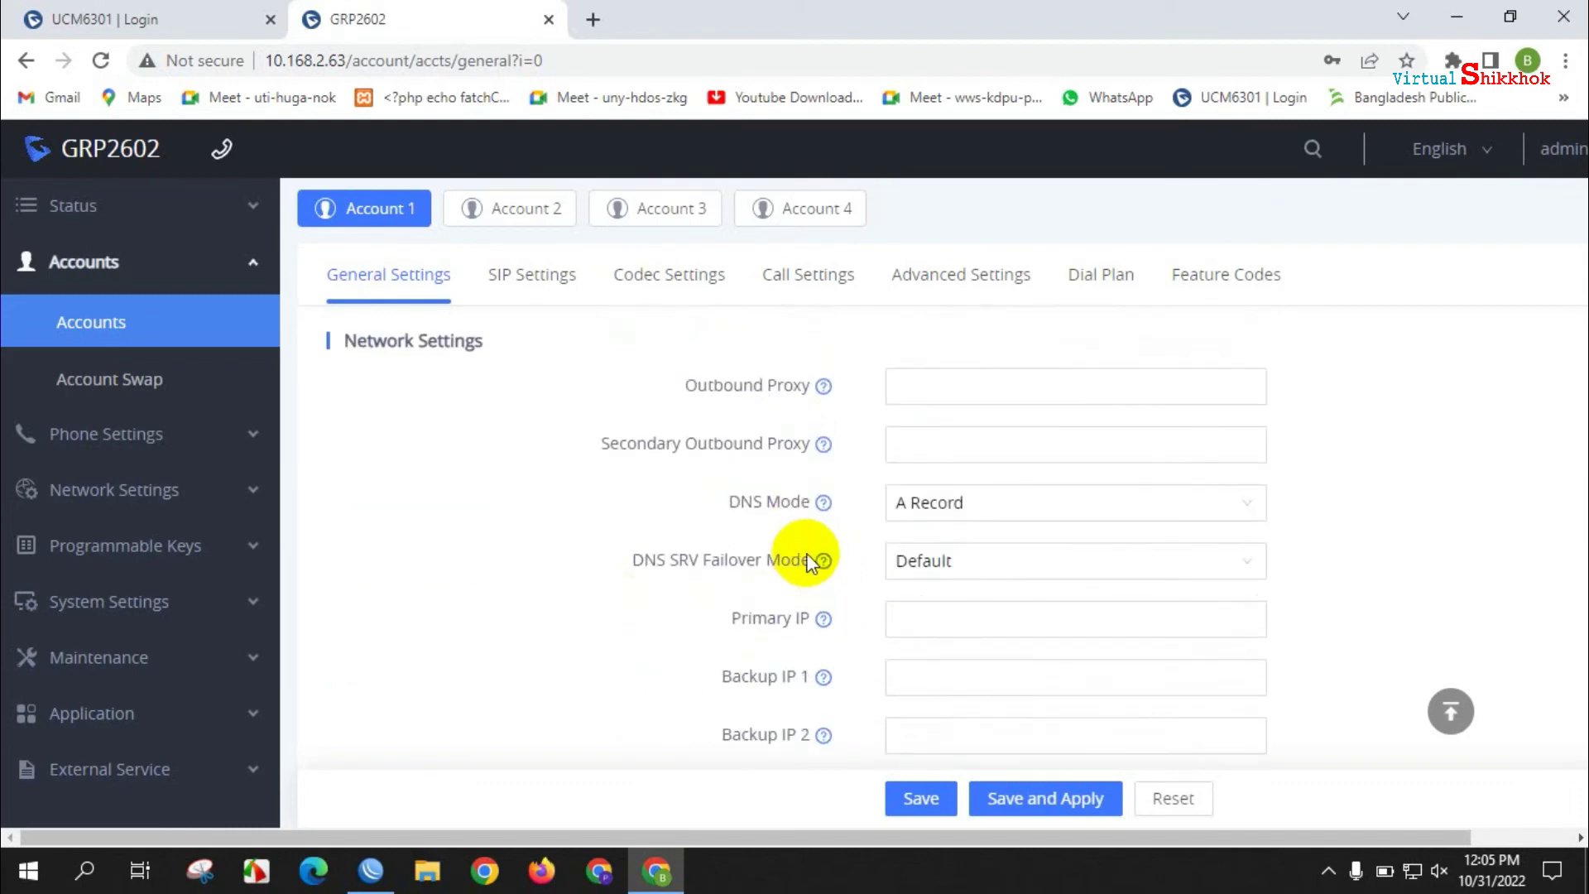
scroll(782, 572, "down", 4)
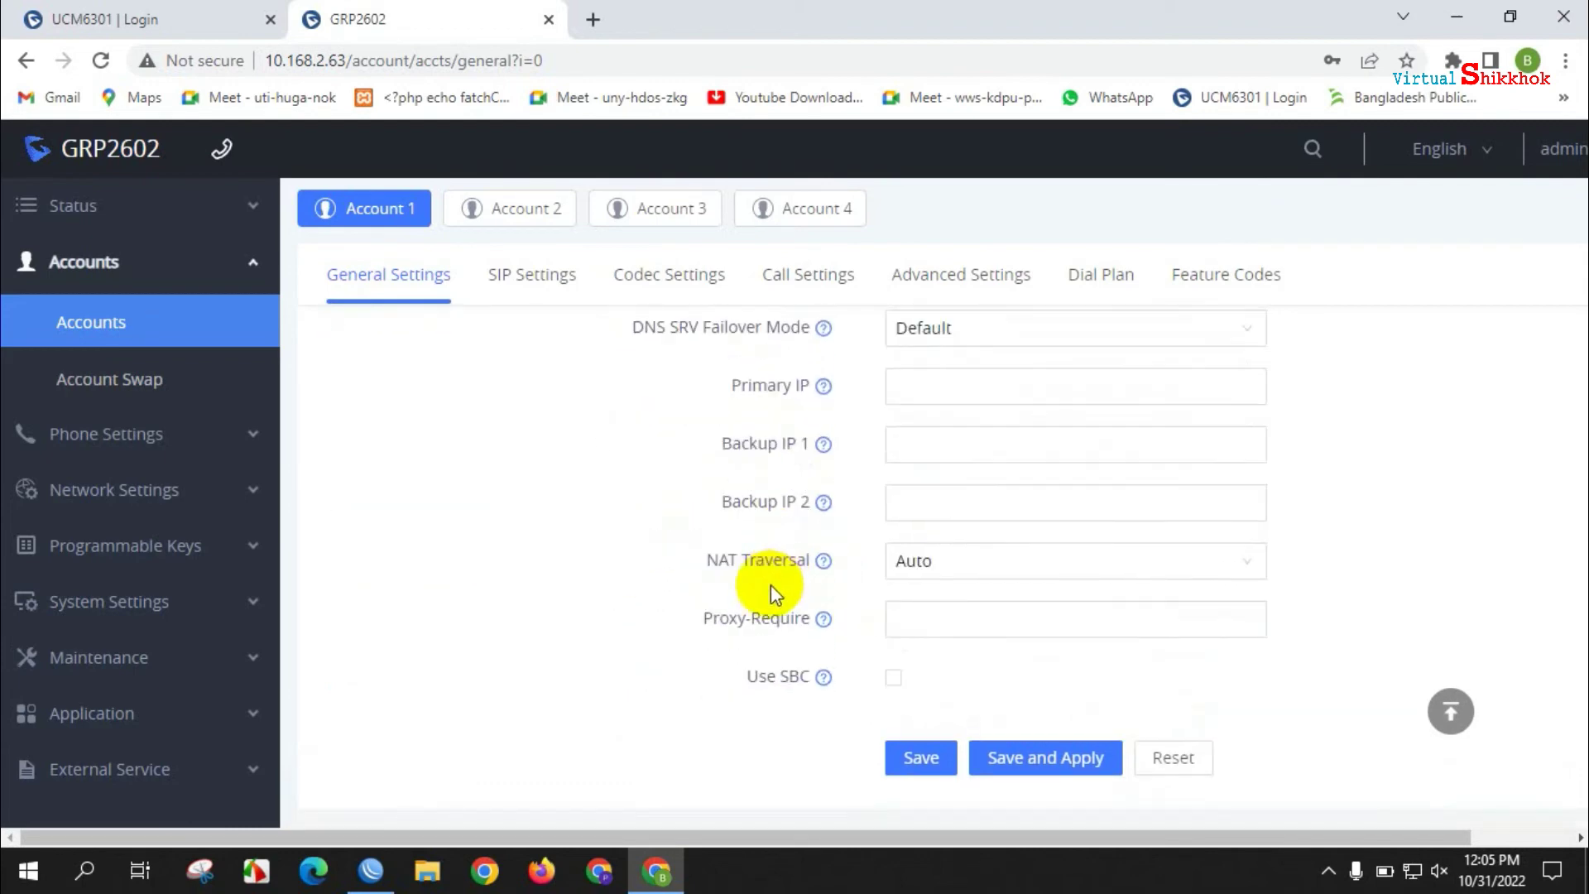
scroll(720, 621, "up", 10)
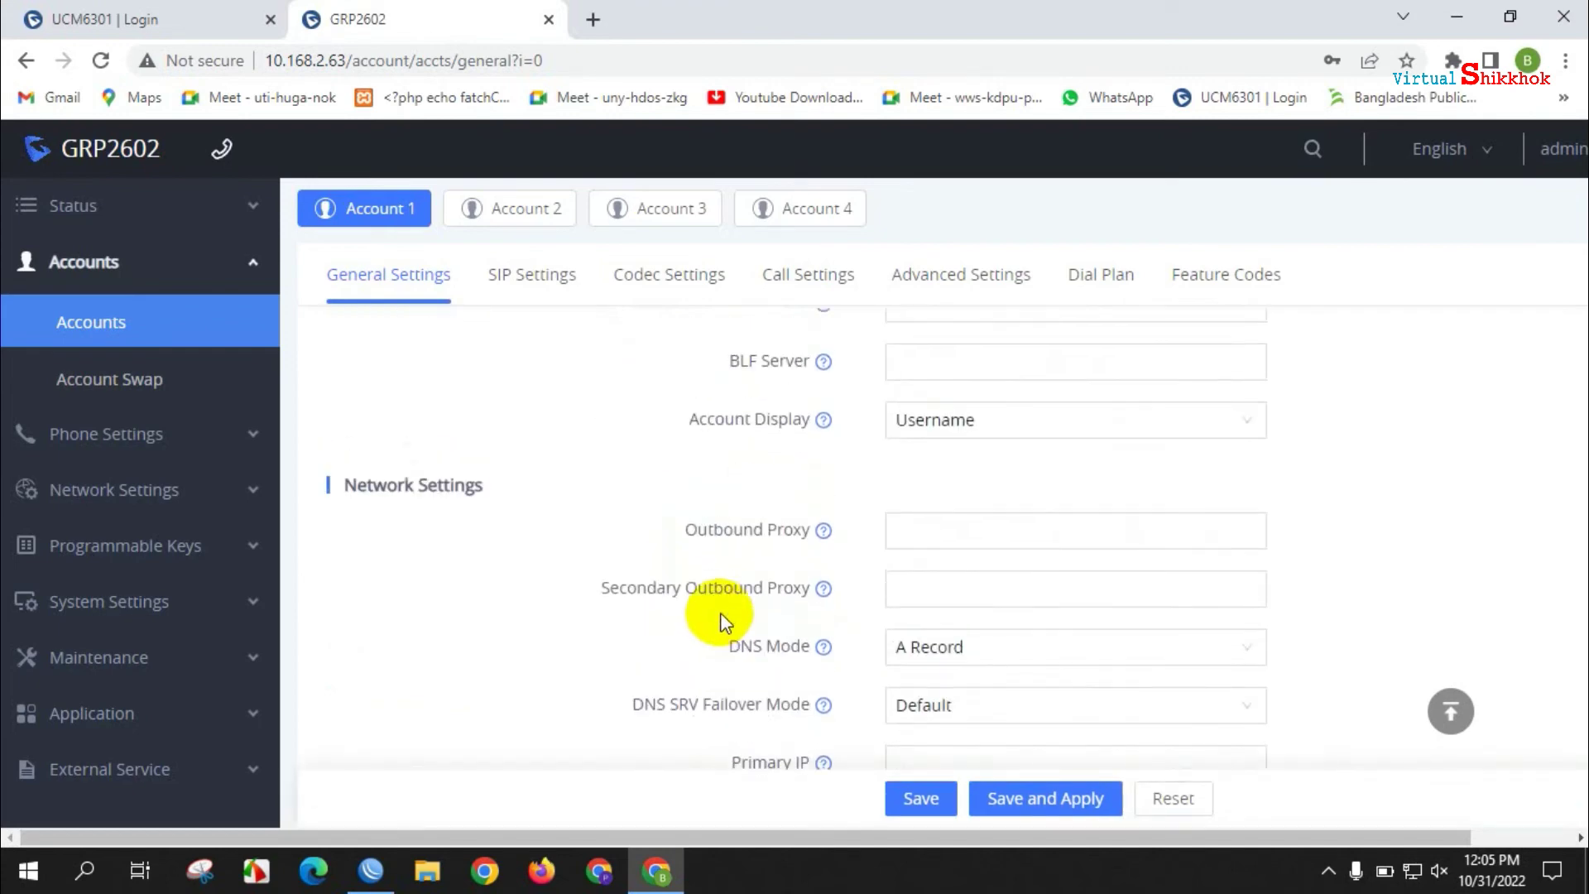
scroll(726, 621, "down", 2)
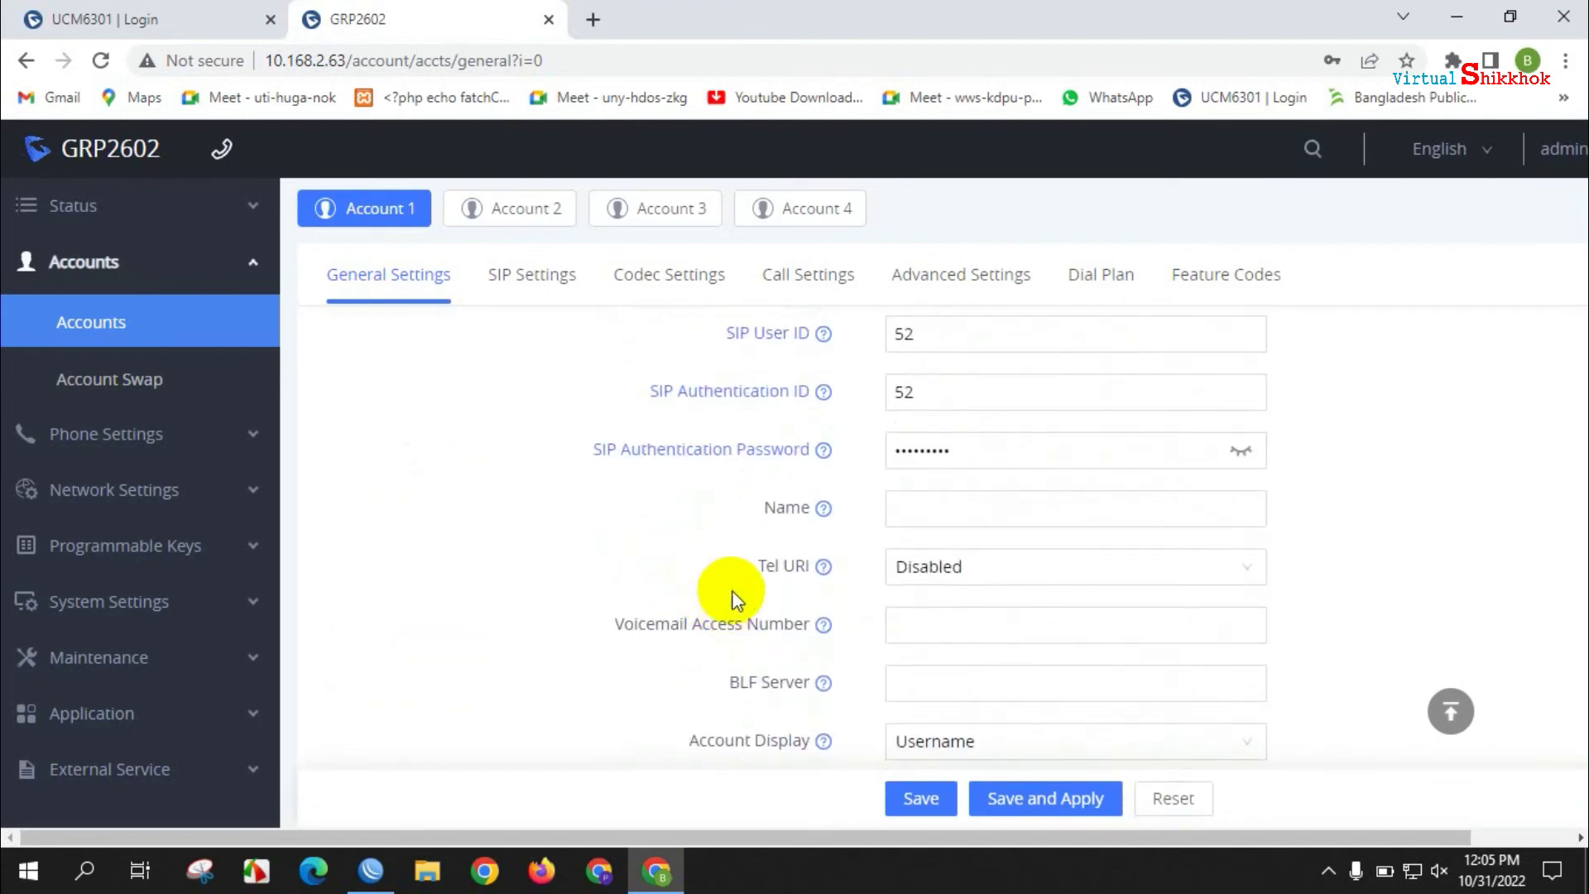
Step: Enter the account name, correcting it to Store
left_click(949, 511)
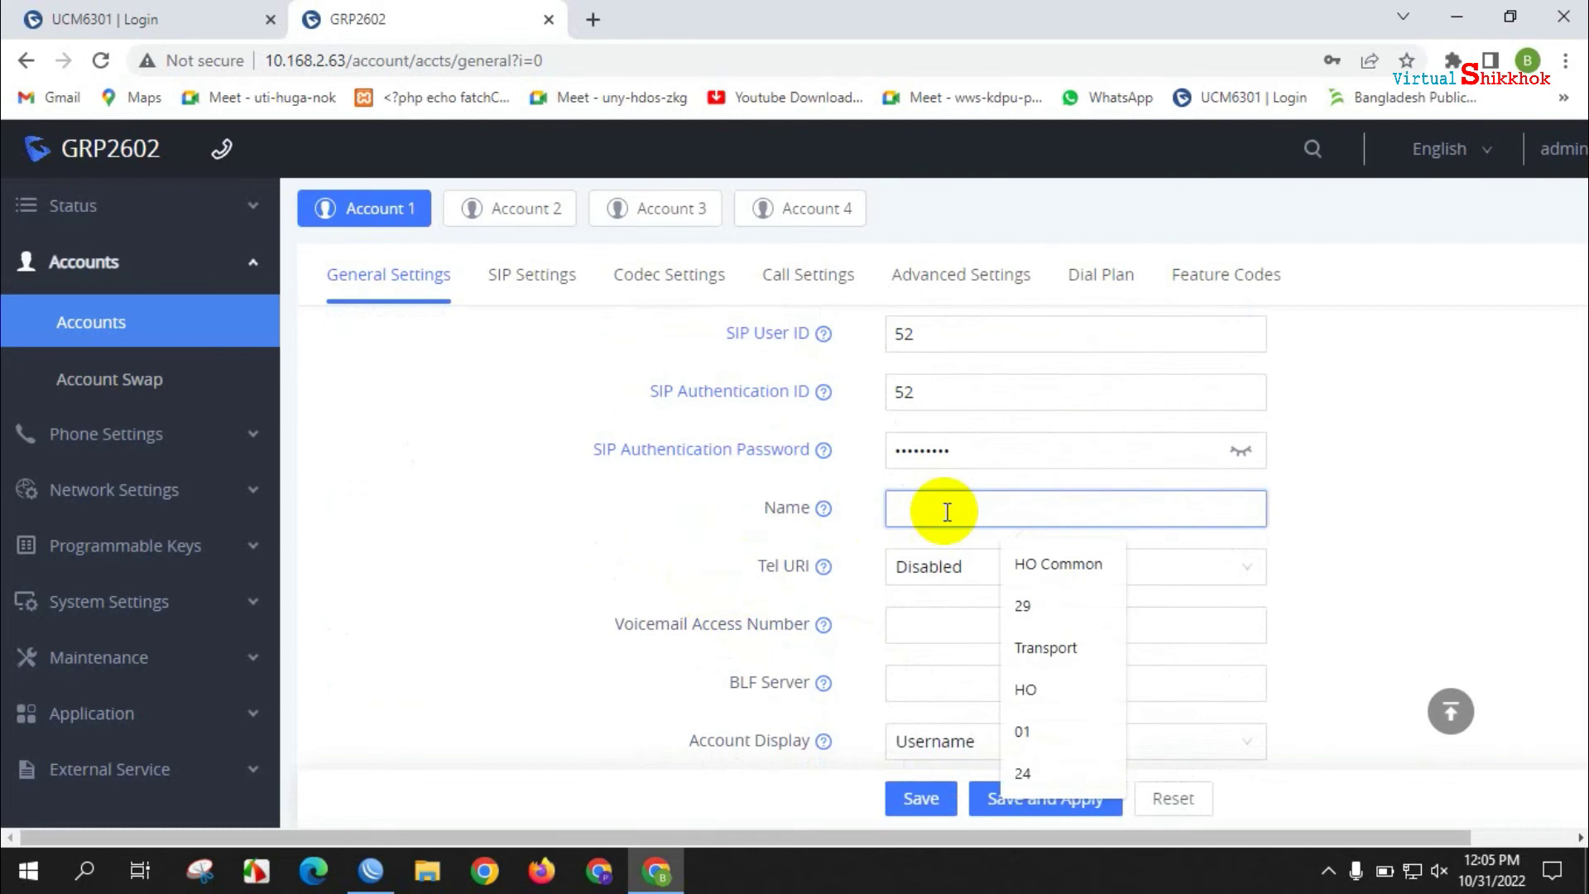
type("M")
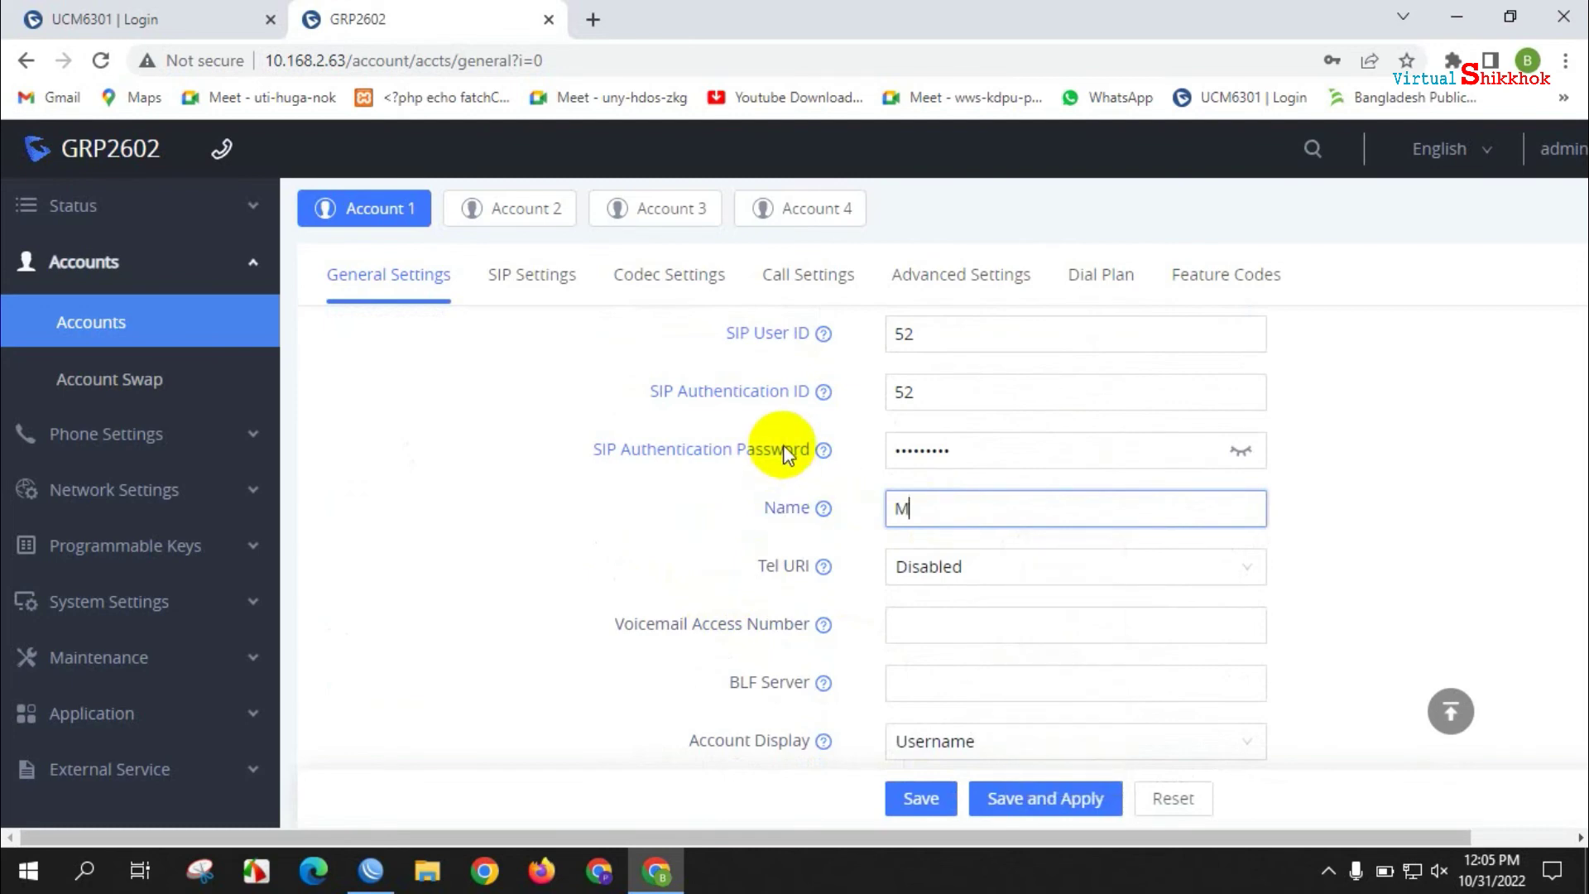
type("ohishmara")
key("BackSpace")
key("BackSpace")
key("BackSpace")
key("BackSpace")
key("BackSpace")
key("BackSpace")
key("BackSpace")
key("BackSpace")
key("BackSpace")
key("BackSpace")
type("Store")
Step: Check the Account Display dropdown and keep it on Username
scroll(706, 557, "down", 3)
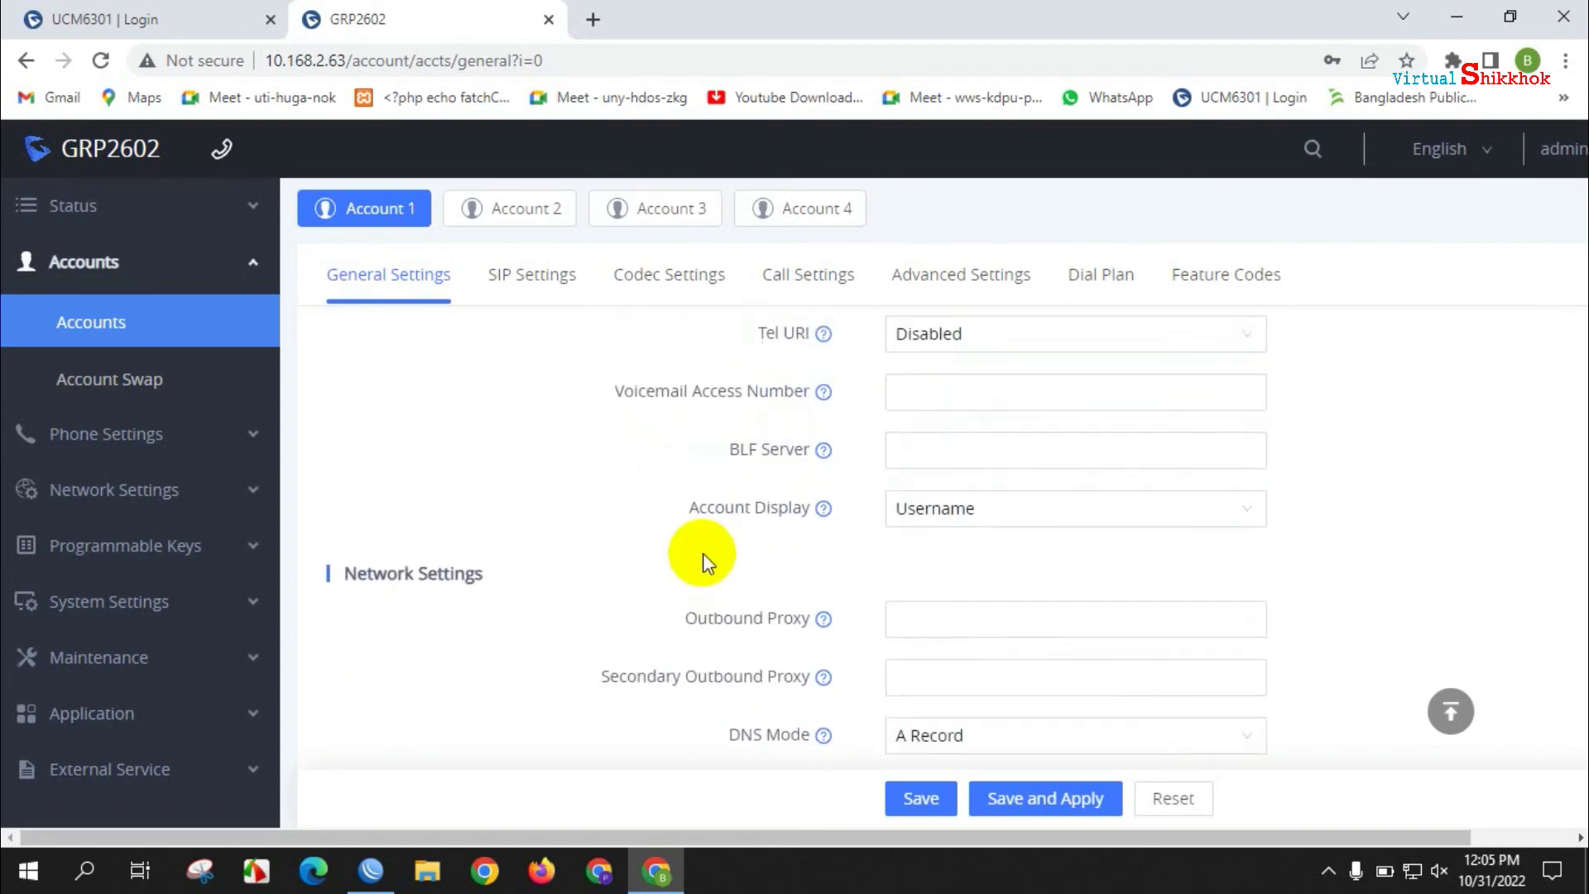
left_click(926, 513)
left_click(923, 511)
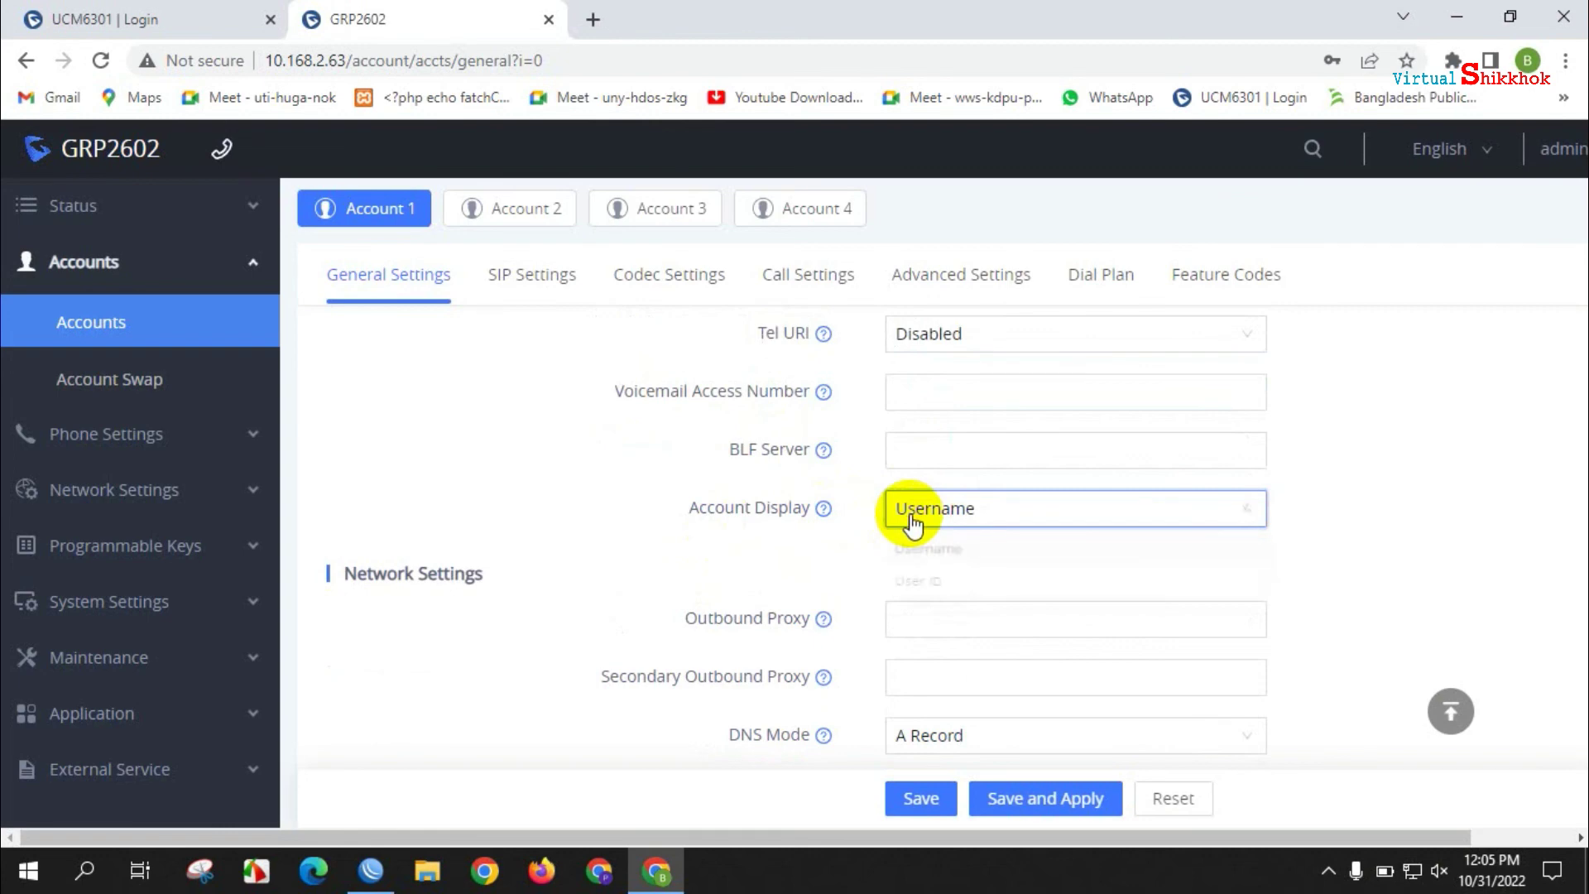
left_click(905, 509)
left_click(832, 530)
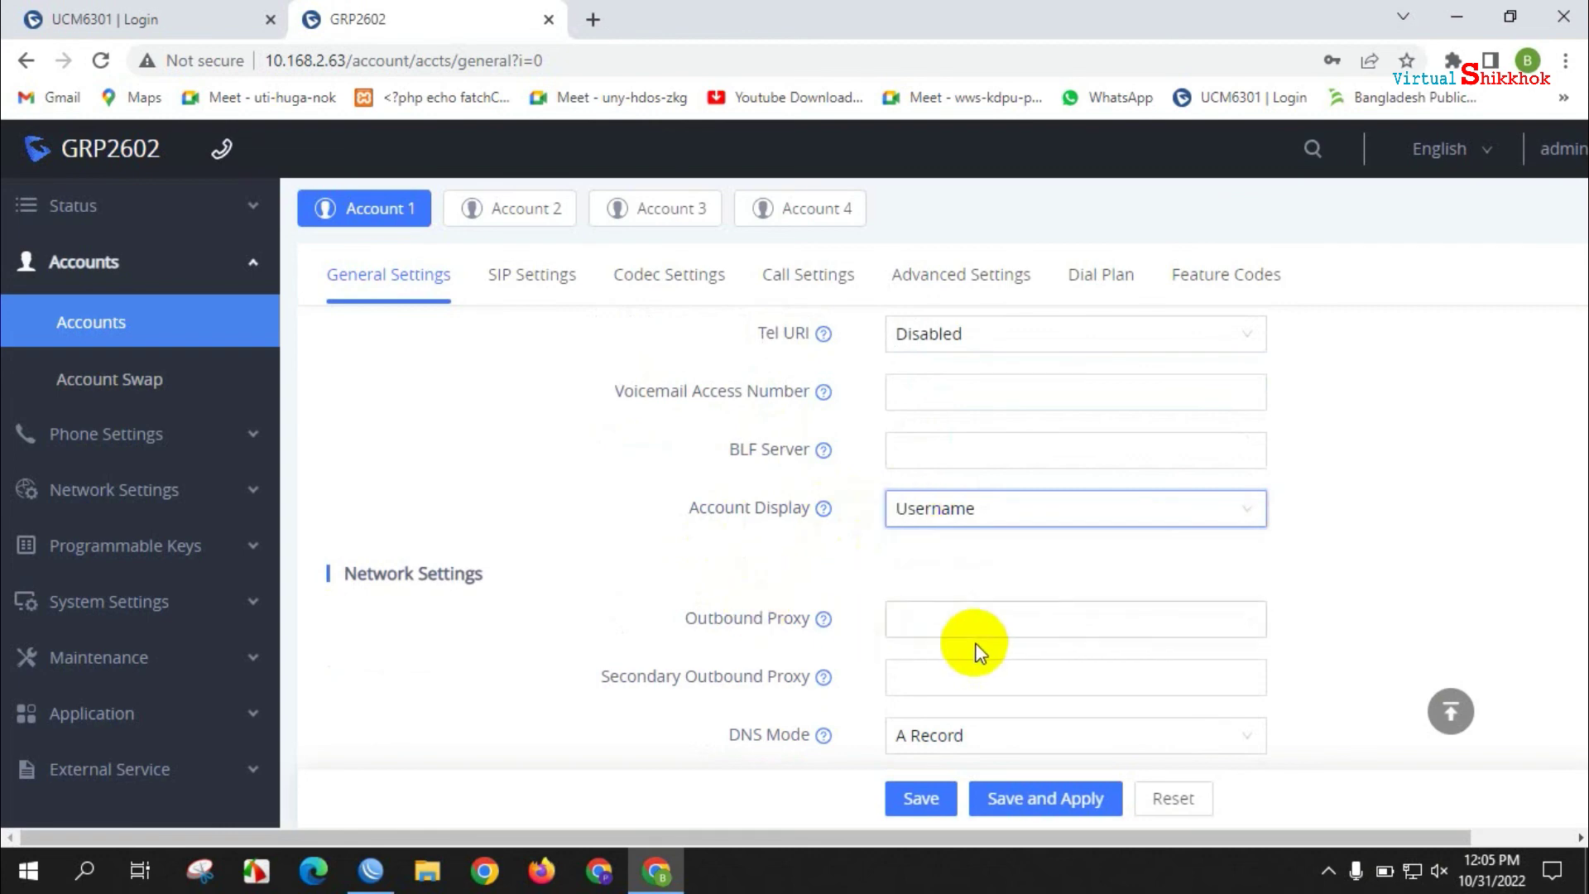
scroll(969, 642, "down", 5)
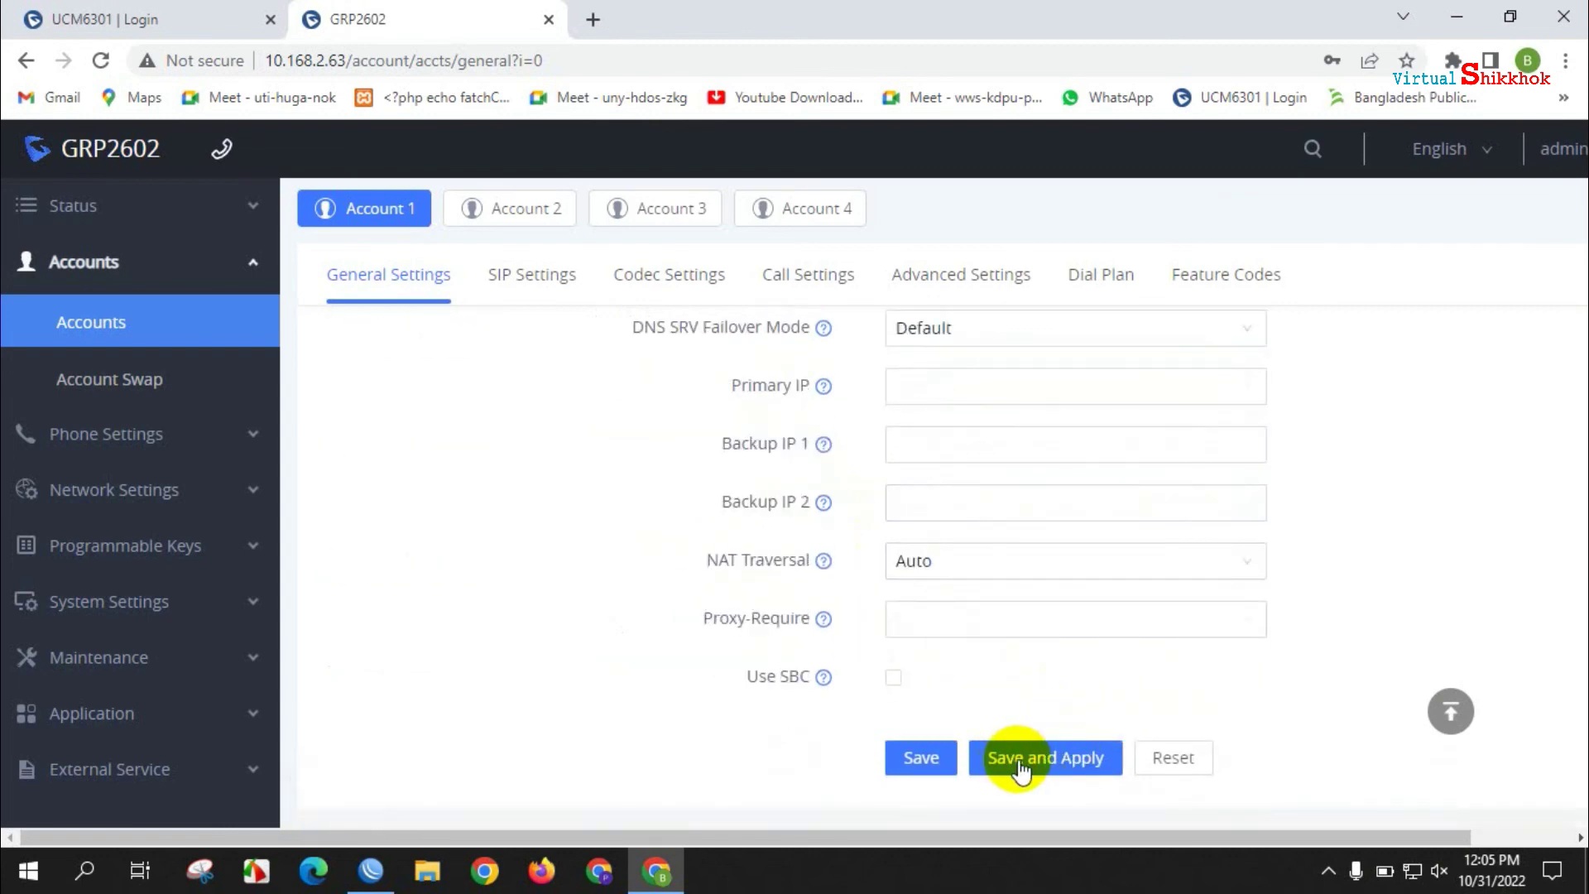
Step: Save and apply Account 1's settings, then scroll through the form to review them
left_click(1023, 771)
scroll(630, 555, "up", 8)
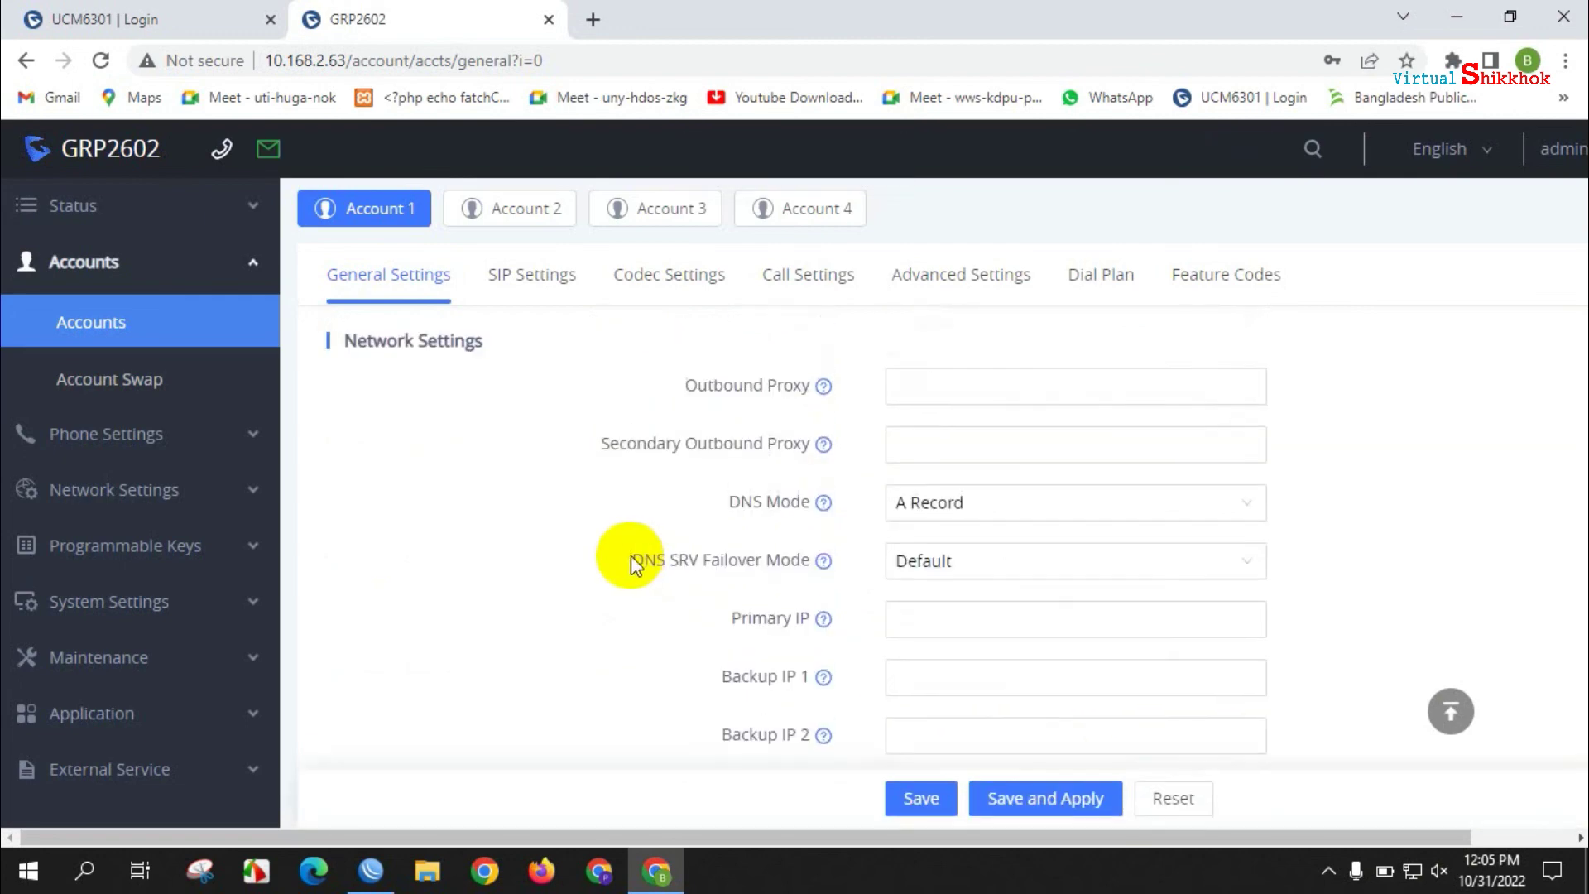
scroll(631, 555, "up", 2)
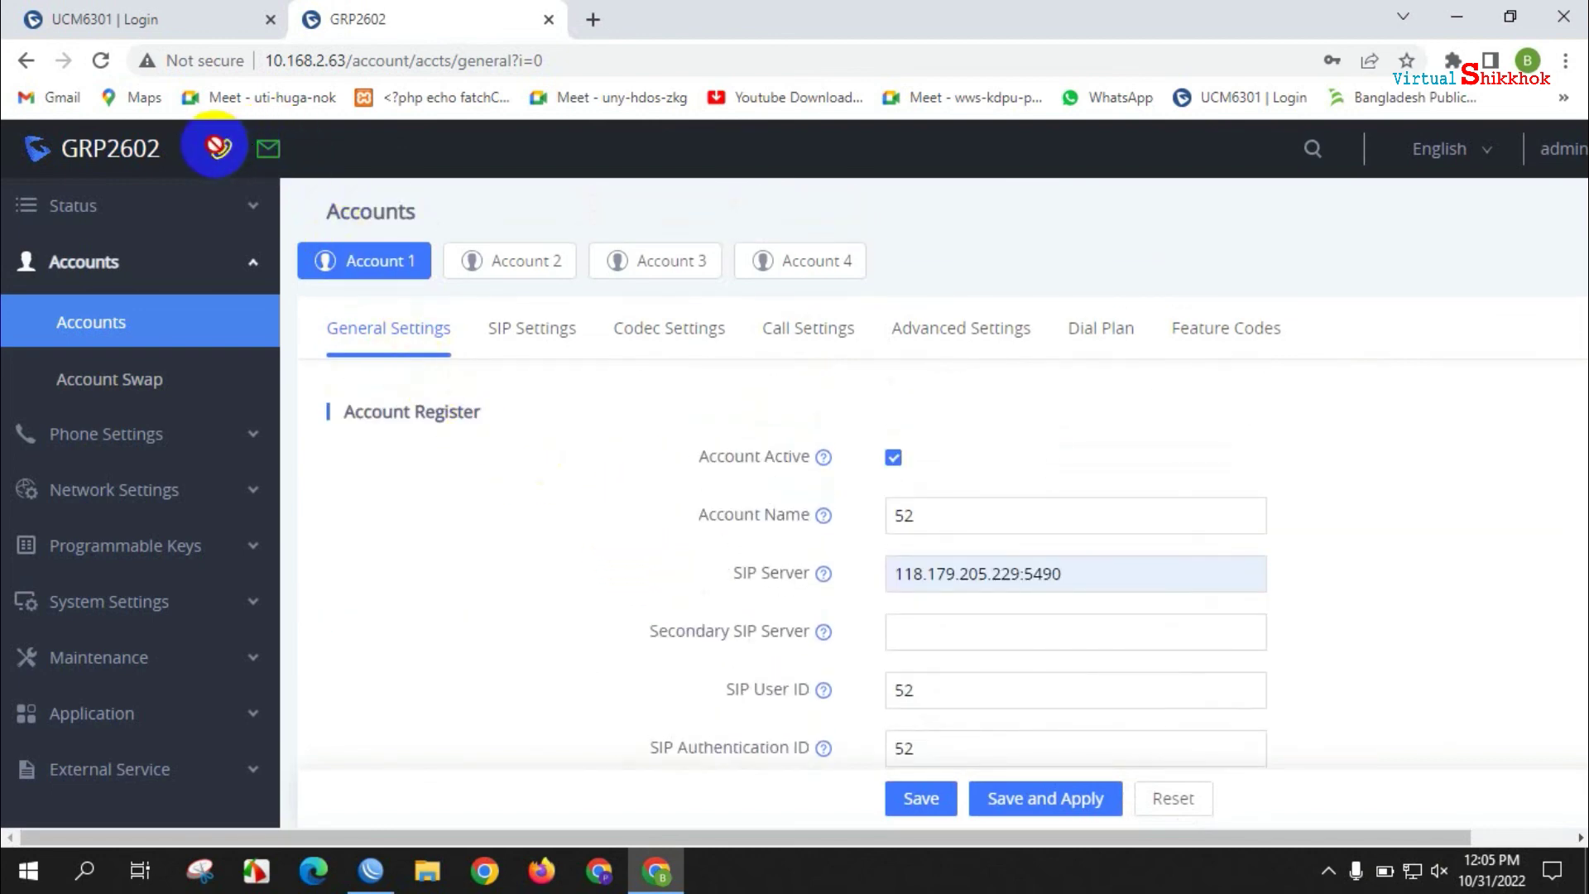
left_click(222, 150)
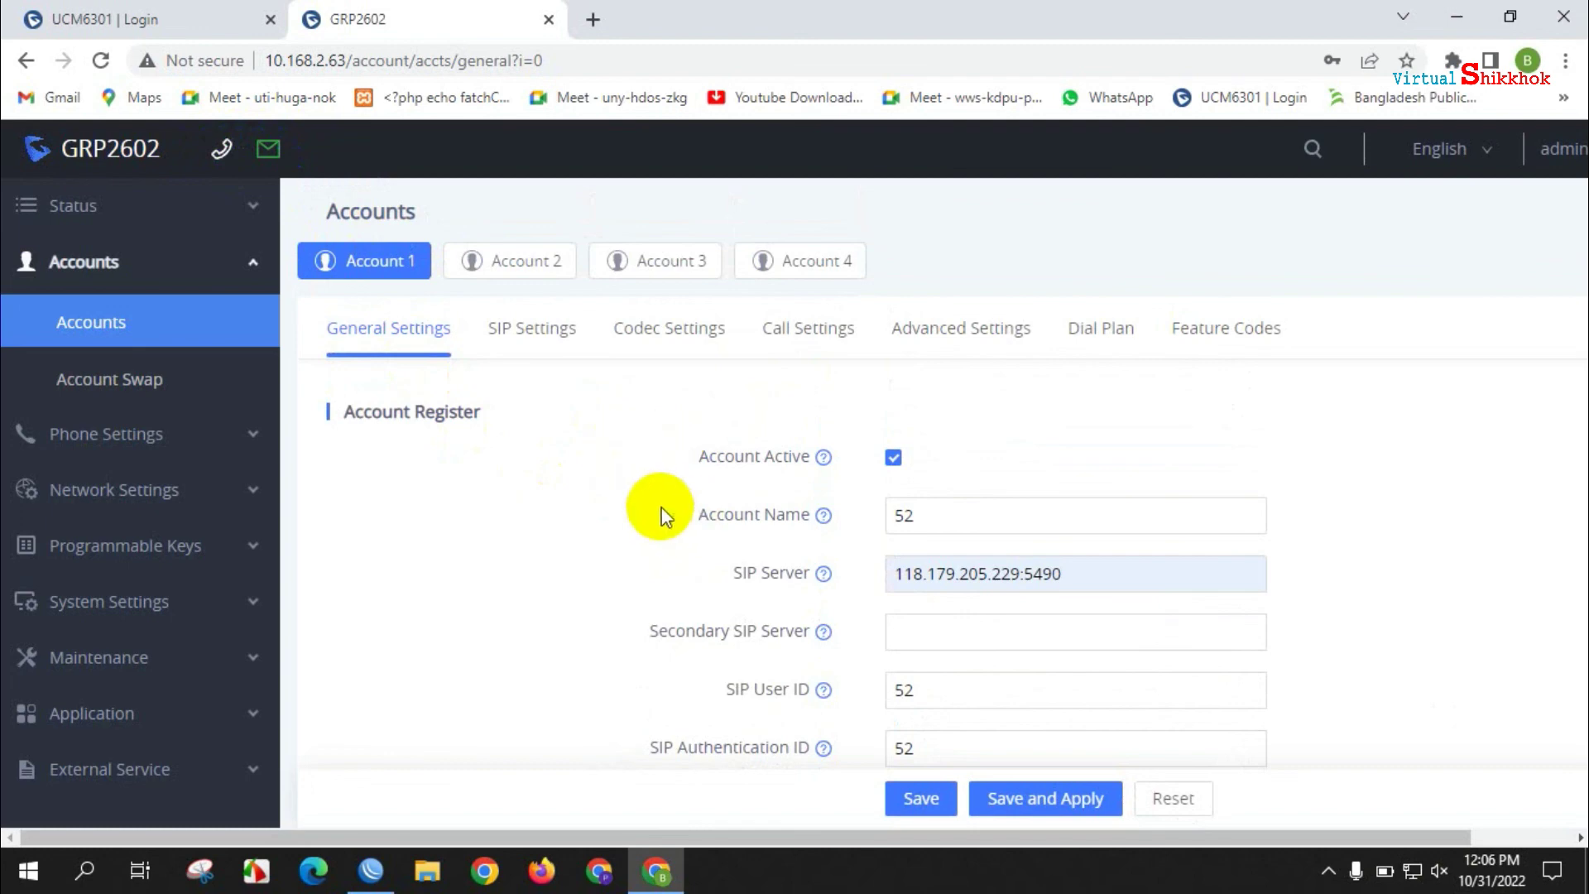
scroll(654, 517, "down", 10)
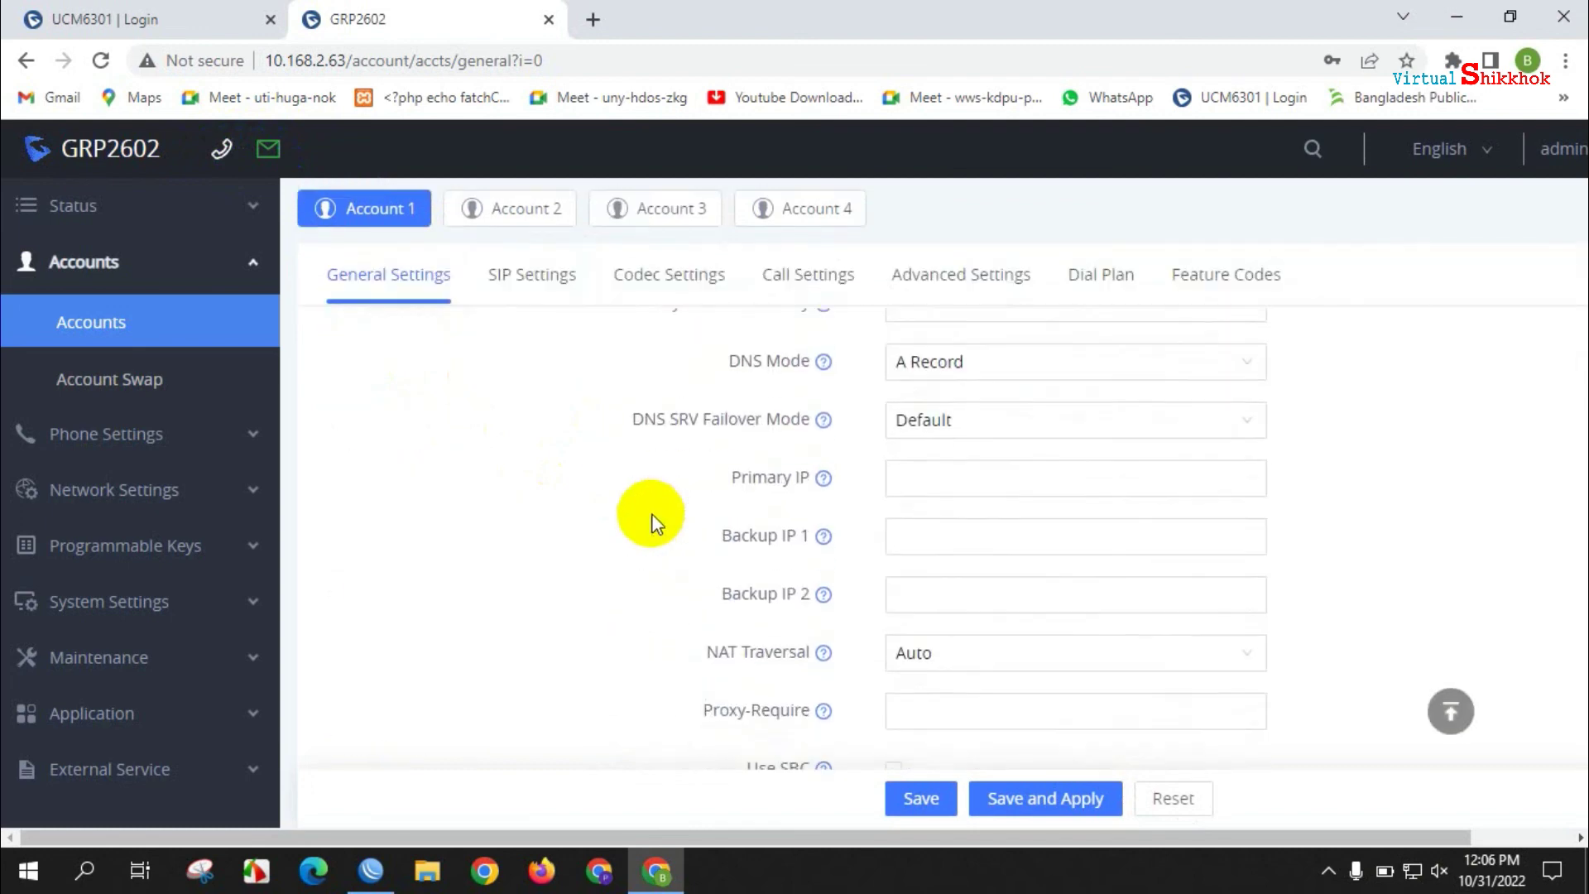
scroll(652, 515, "down", 2)
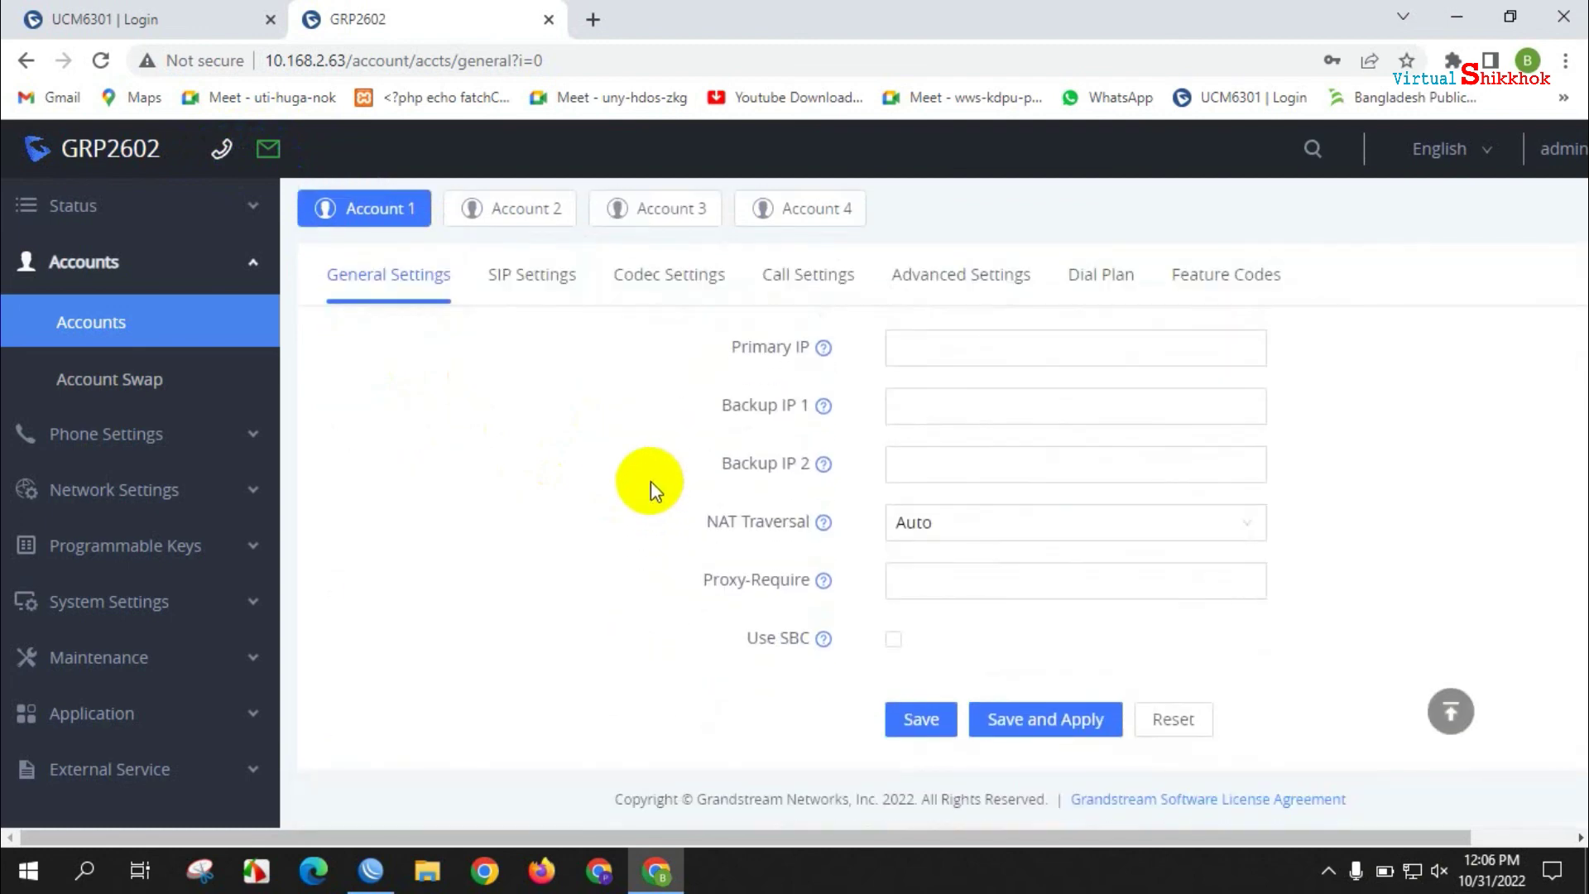